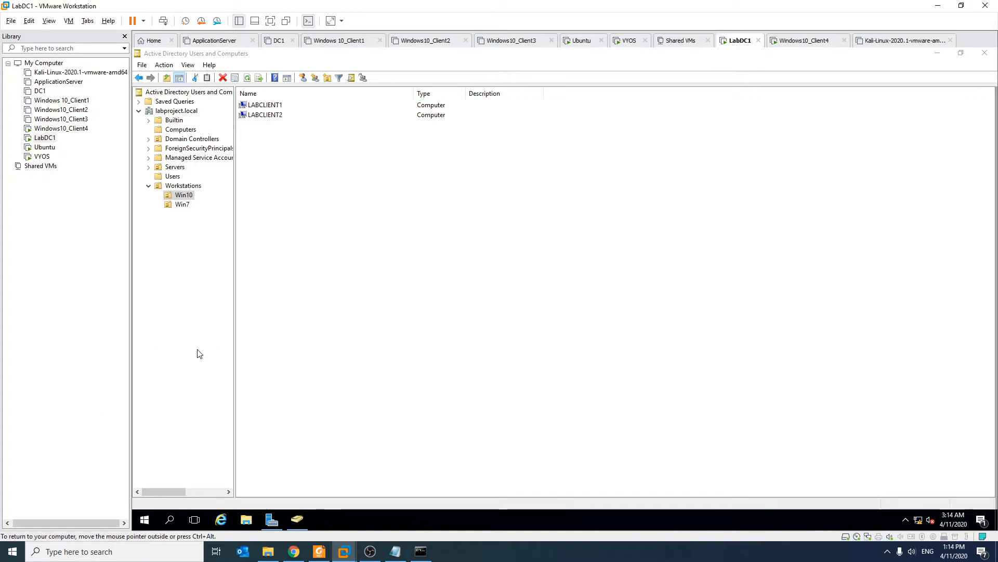
- Collapse the Workstations folder and list the labproject.local domain's containers, including Servers and Workstations
left_click(153, 194)
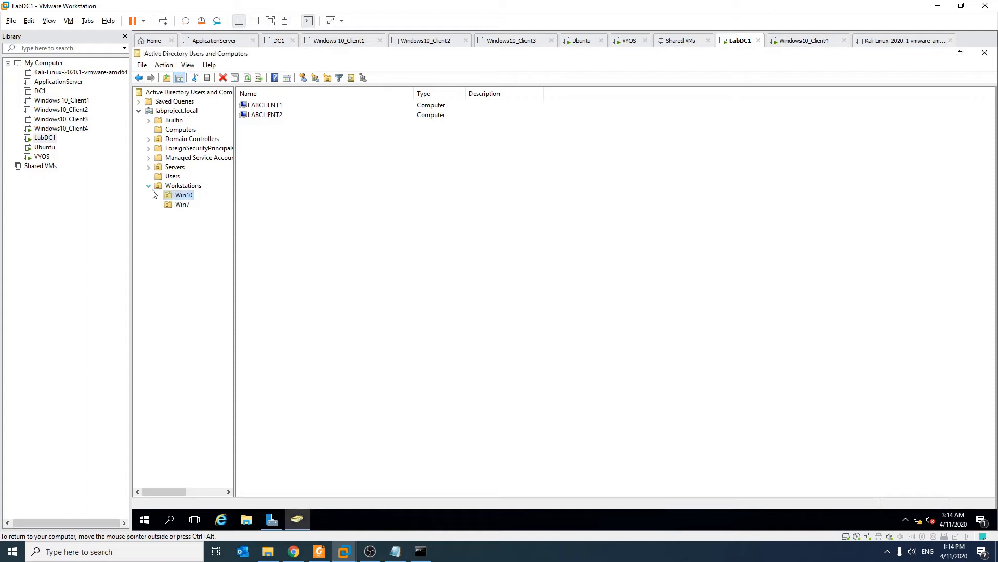
left_click(190, 131)
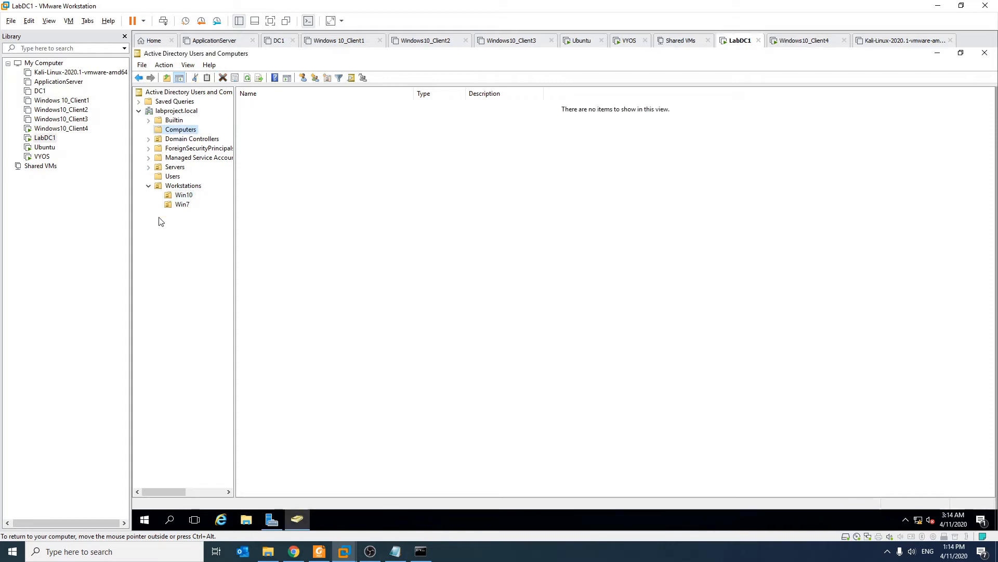
left_click(149, 186)
right_click(192, 113)
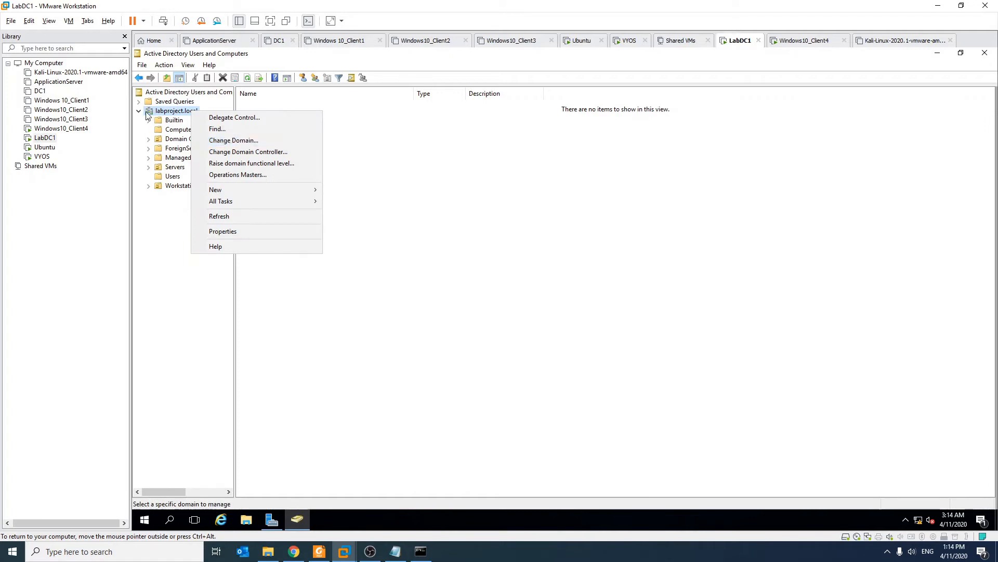
left_click(177, 131)
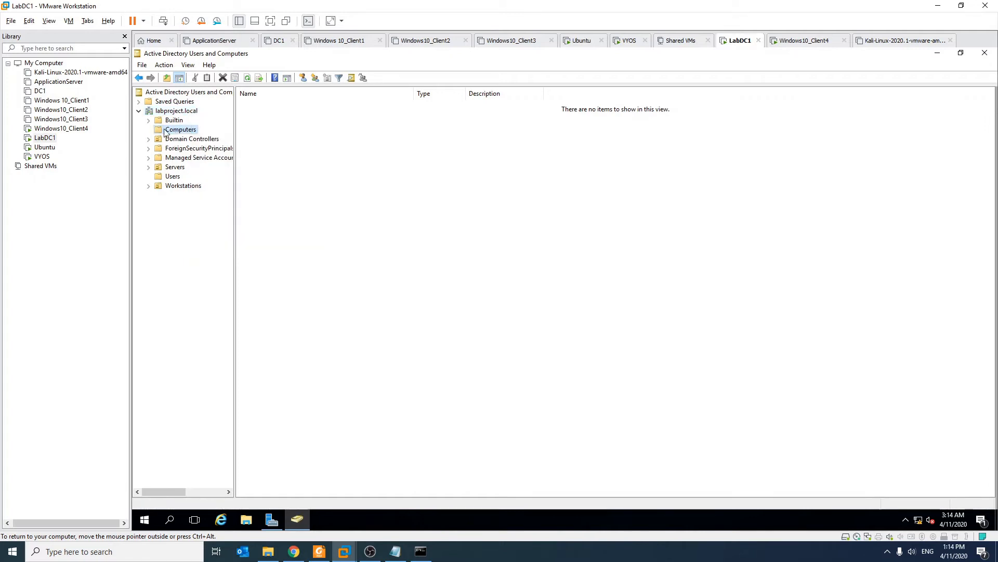
left_click(179, 112)
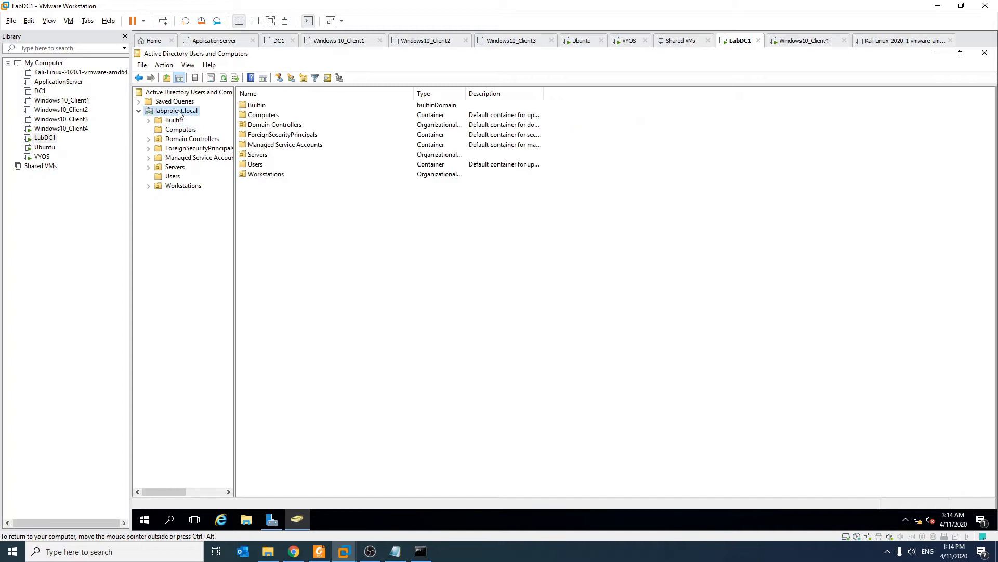
- Create a new organizational unit named NewHosts under the labproject.local domain
right_click(179, 114)
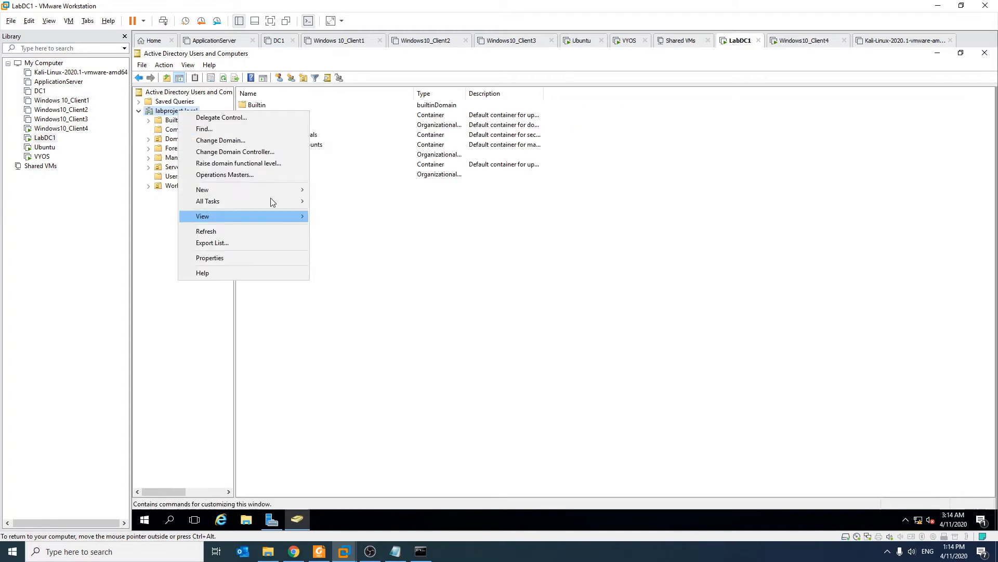
mouse_move(273, 189)
left_click(384, 269)
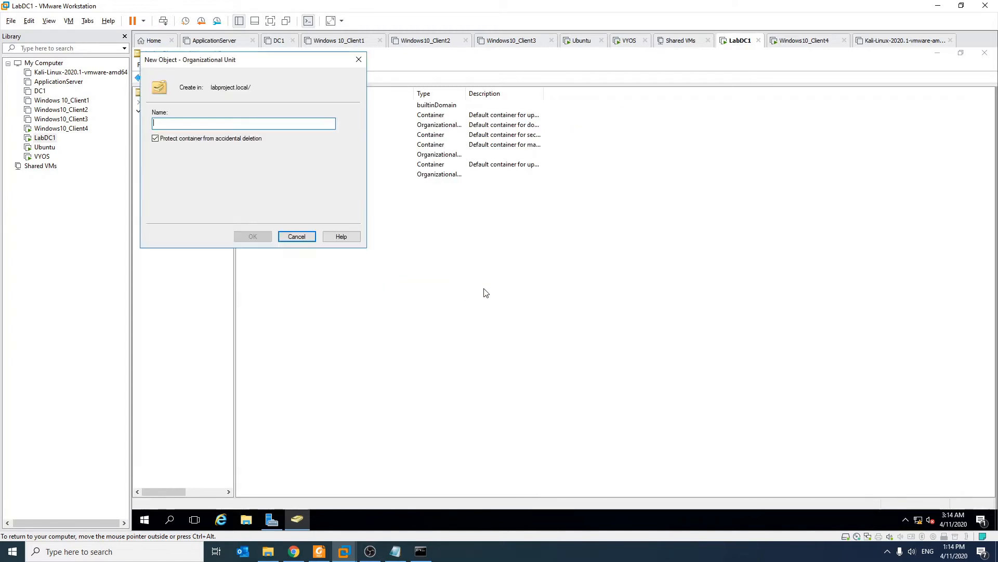
type("N")
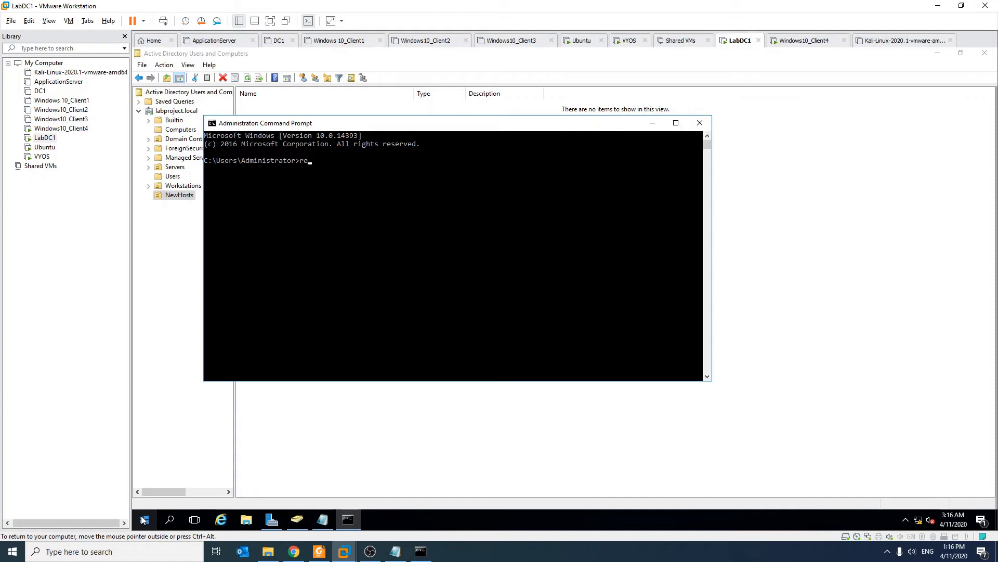
- Run redircmp ou=Newhosts,DC=labproject,DC=Local so new computer accounts default to NewHosts
type("mp")
type("ou=Newhosts")
type(",DC=labproject,DC=")
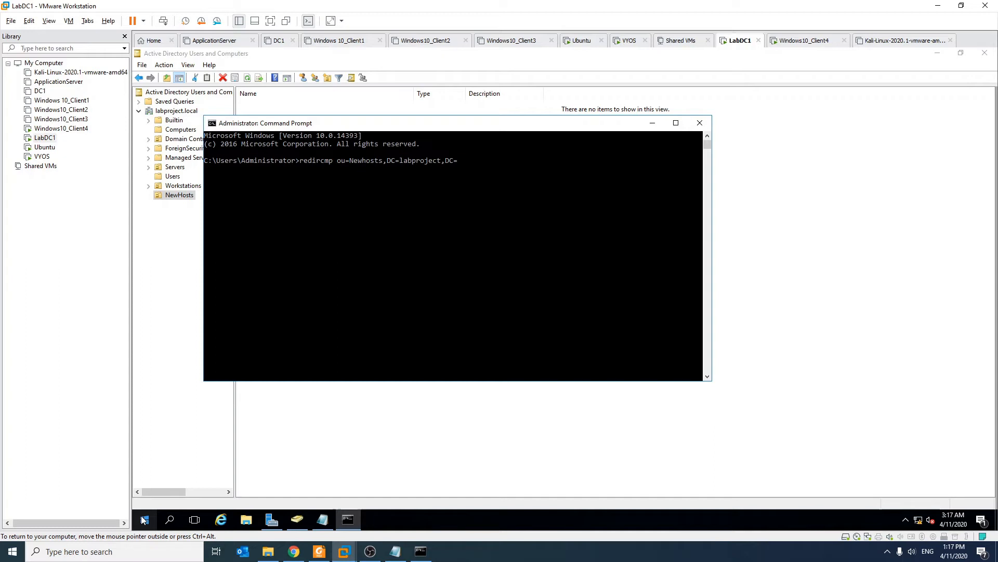
type("Local")
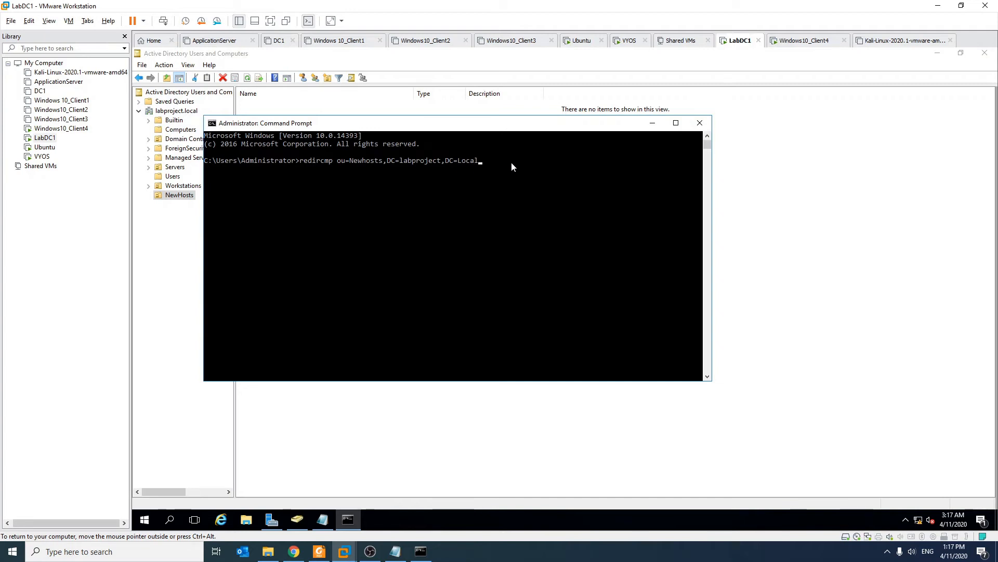
key("Return")
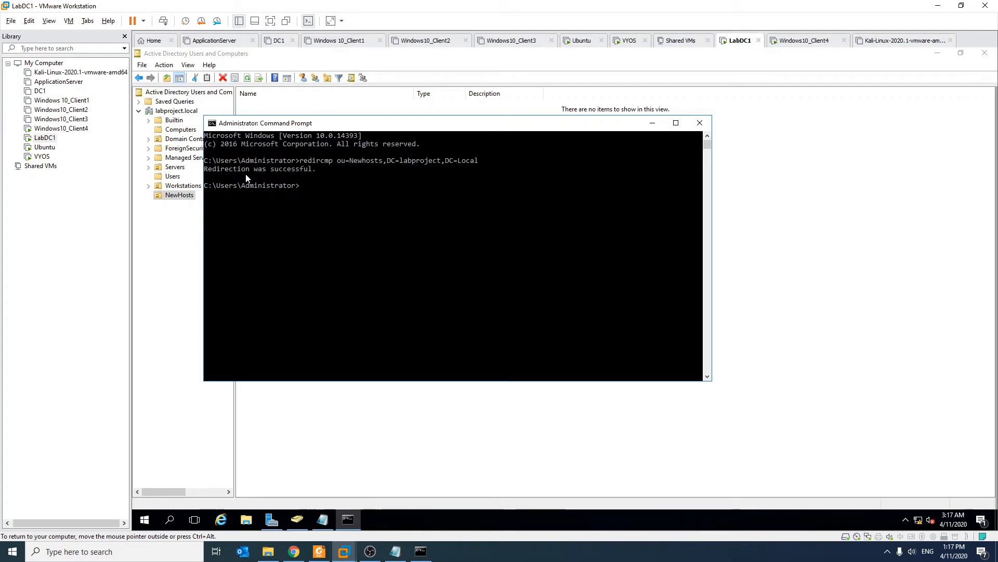
- Minimize Command Prompt and start cloning the ApplicationServer virtual machine
left_click(659, 129)
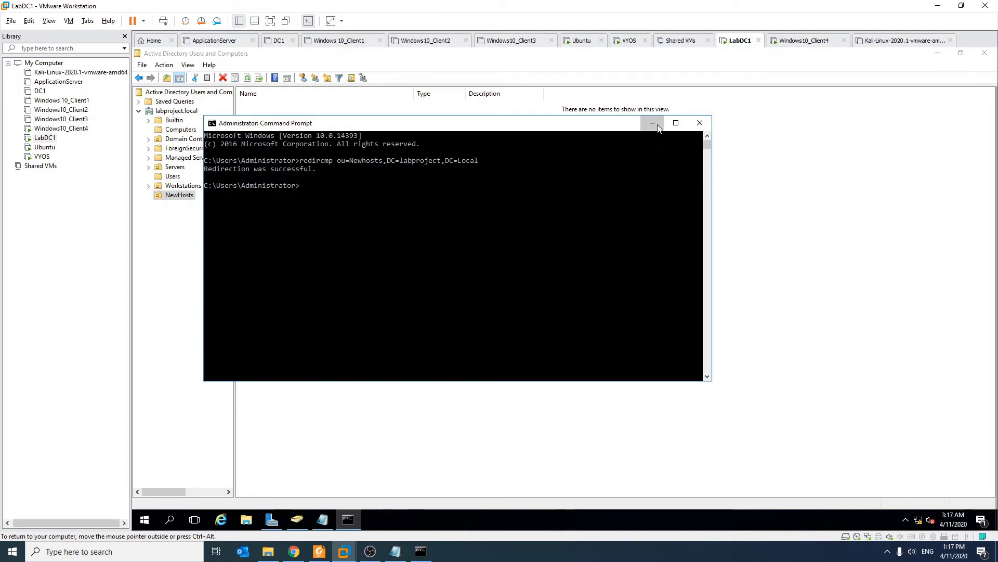
left_click(65, 83)
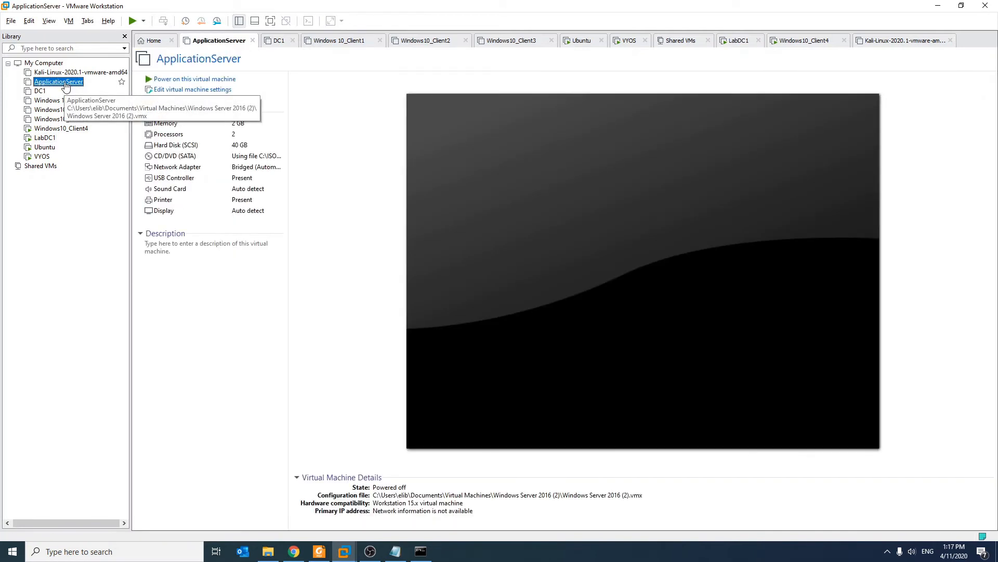
right_click(65, 84)
mouse_move(110, 245)
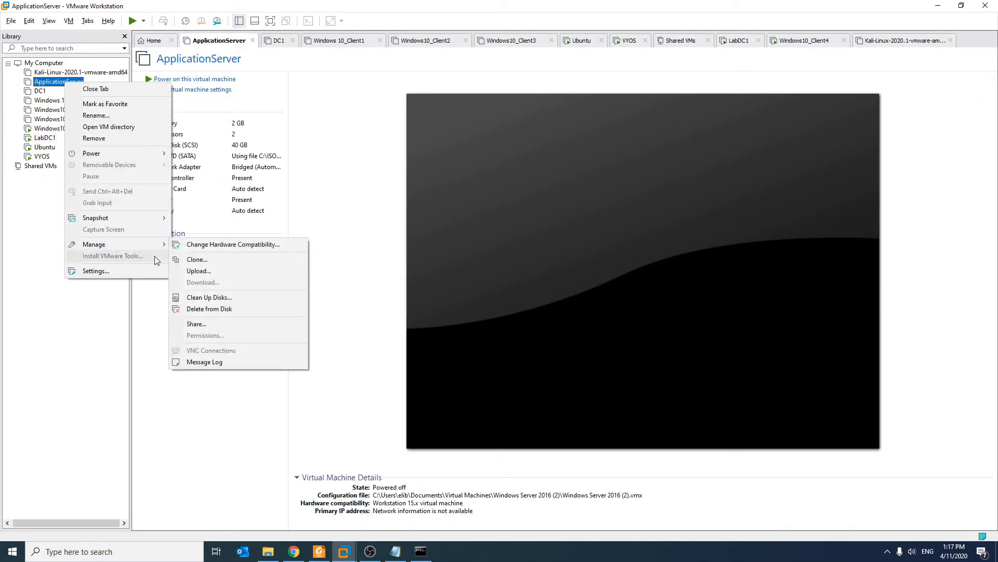
left_click(214, 260)
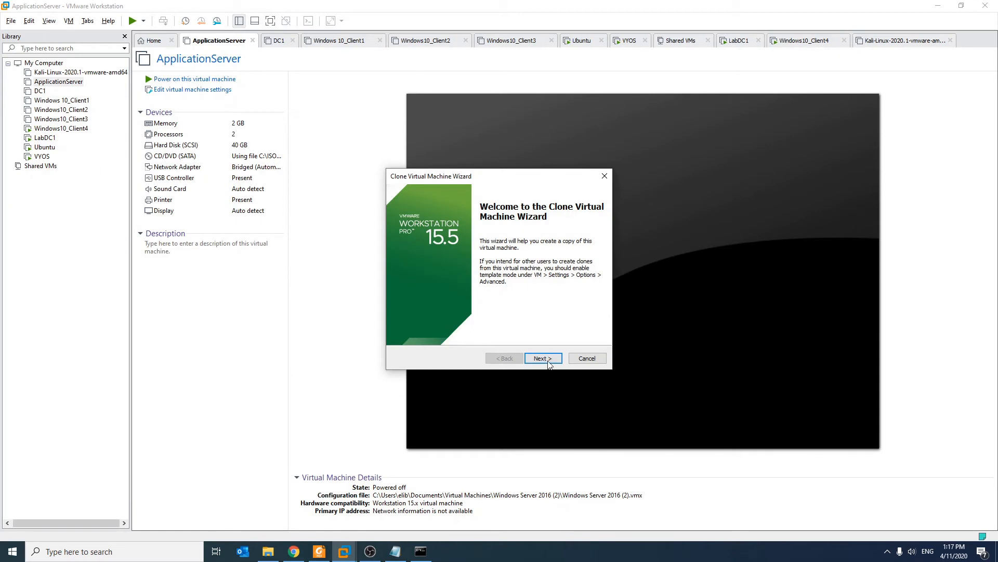
- Create a full clone from the current state named AppServer1 and select it
left_click(547, 363)
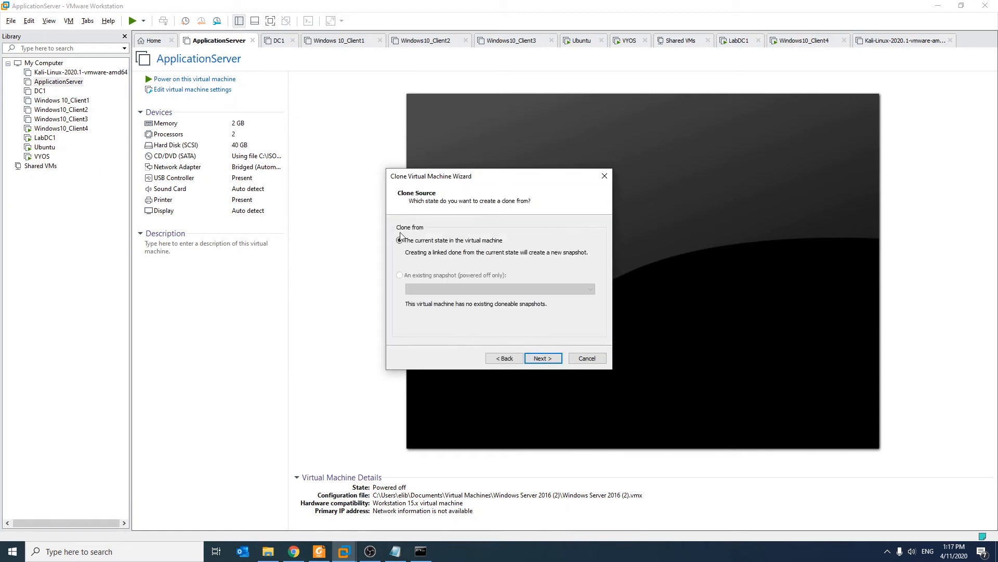
left_click(543, 358)
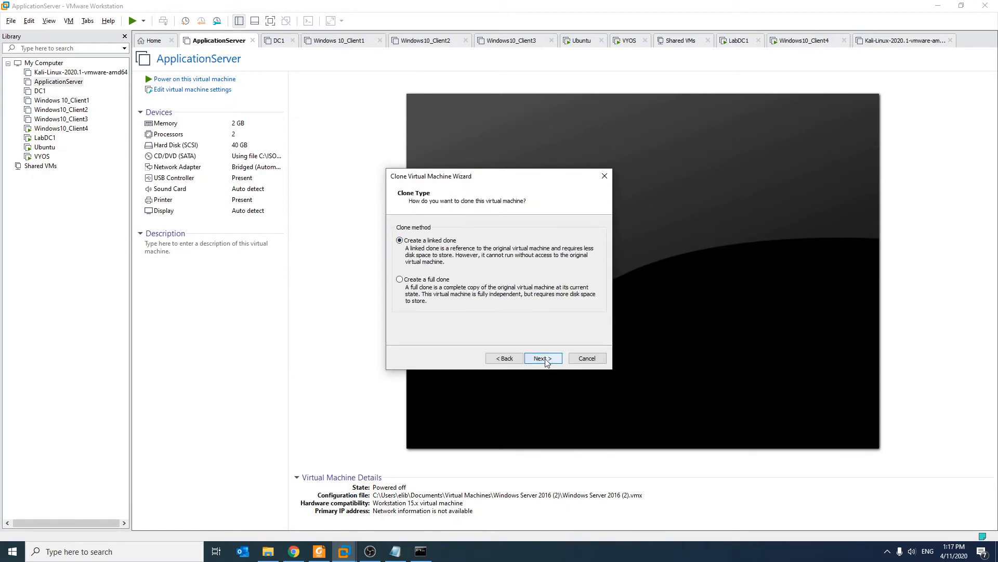
left_click(400, 279)
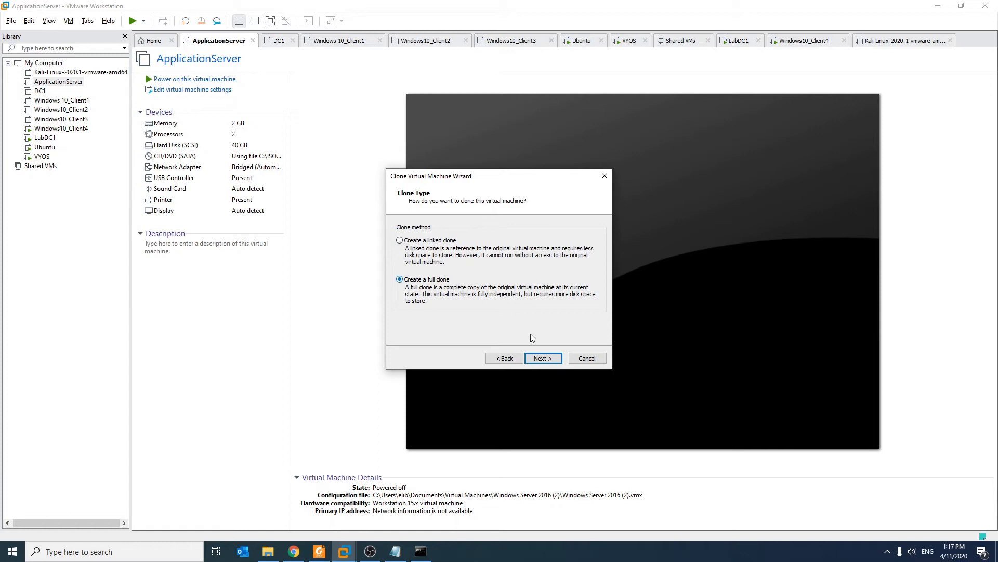
left_click(546, 359)
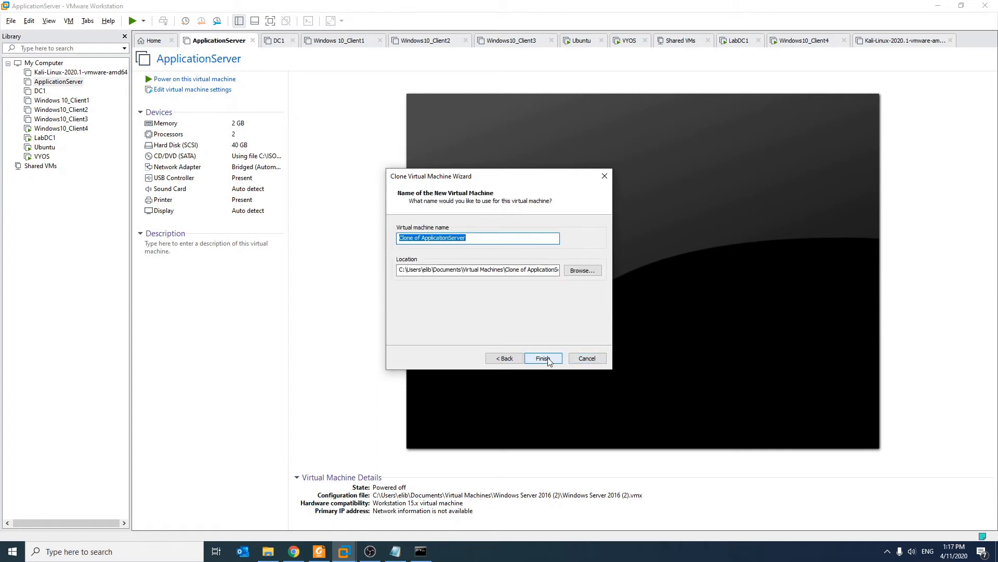
type("AppServer1")
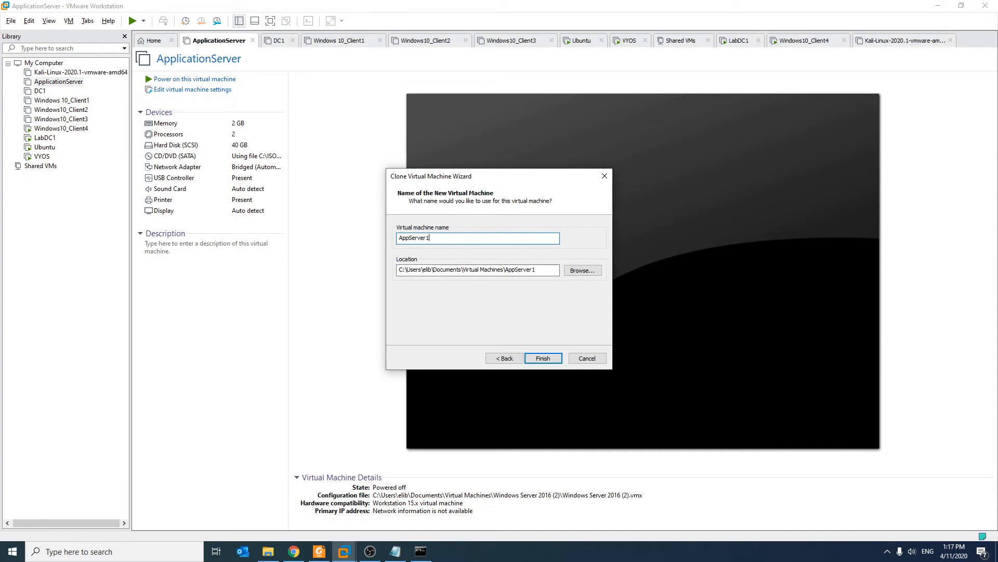
left_click(546, 356)
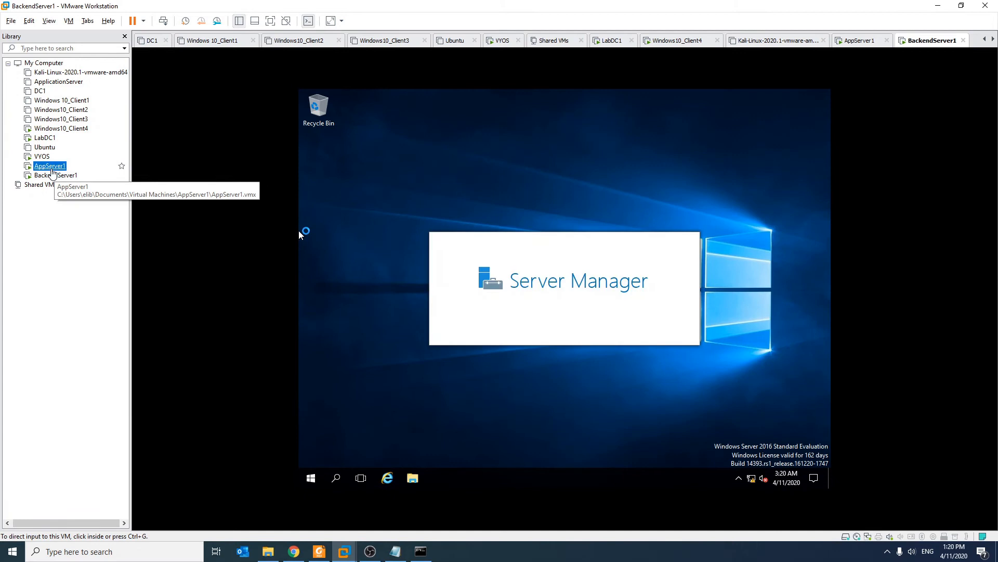
left_click(49, 165)
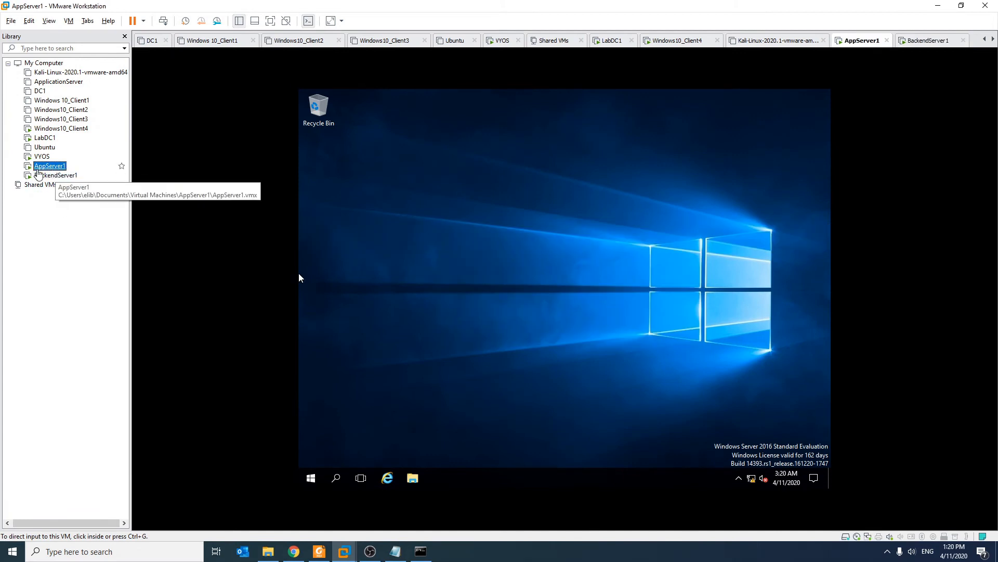
- In the AppServer1 guest, search 'this' and open This PC's system properties
left_click(38, 174)
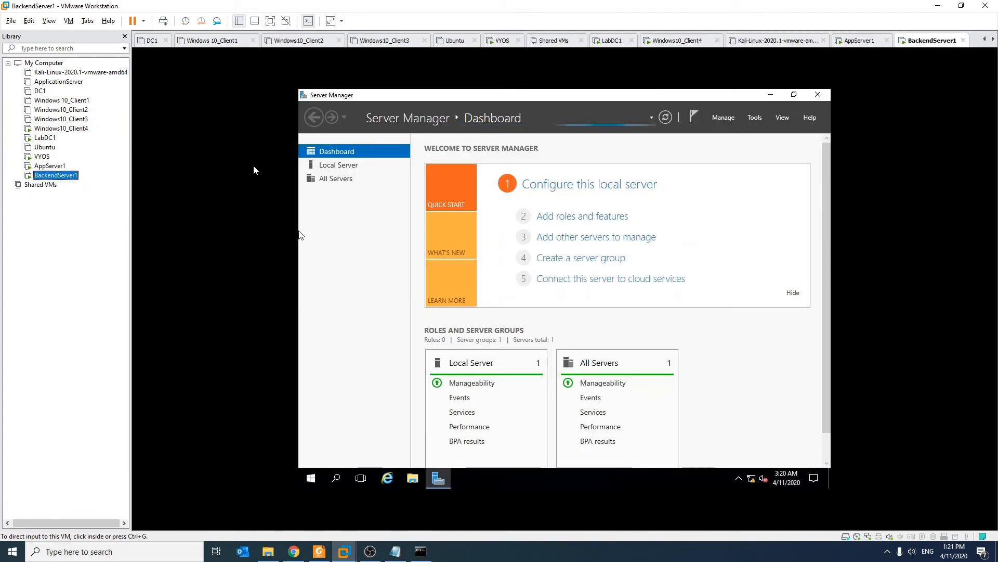
left_click(49, 165)
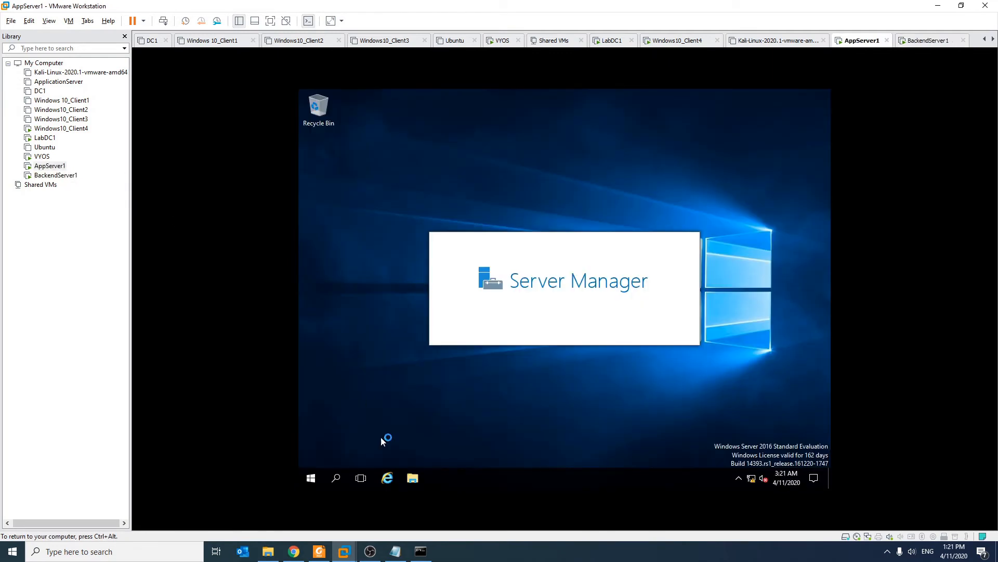
left_click(311, 478)
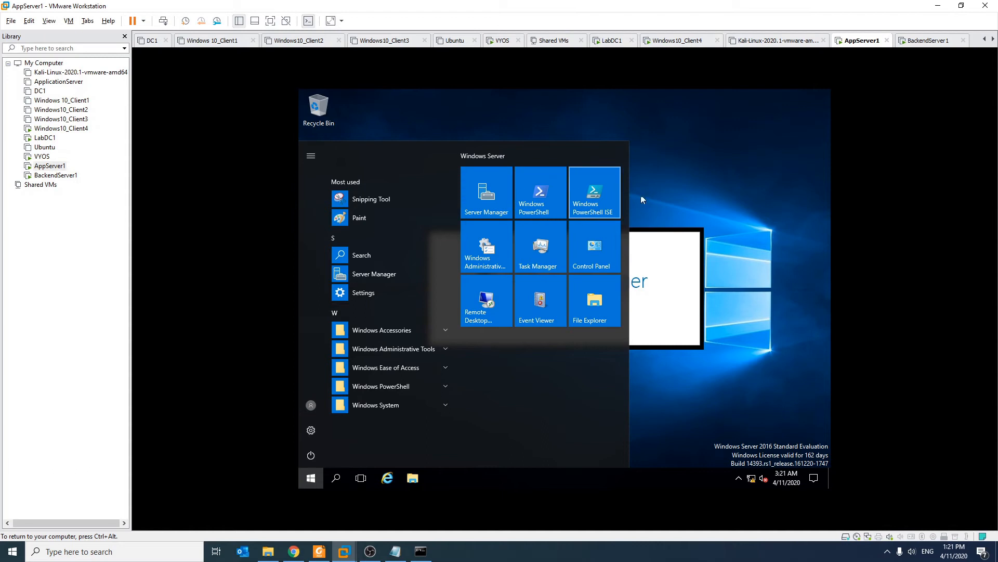
left_click(759, 167)
left_click(314, 479)
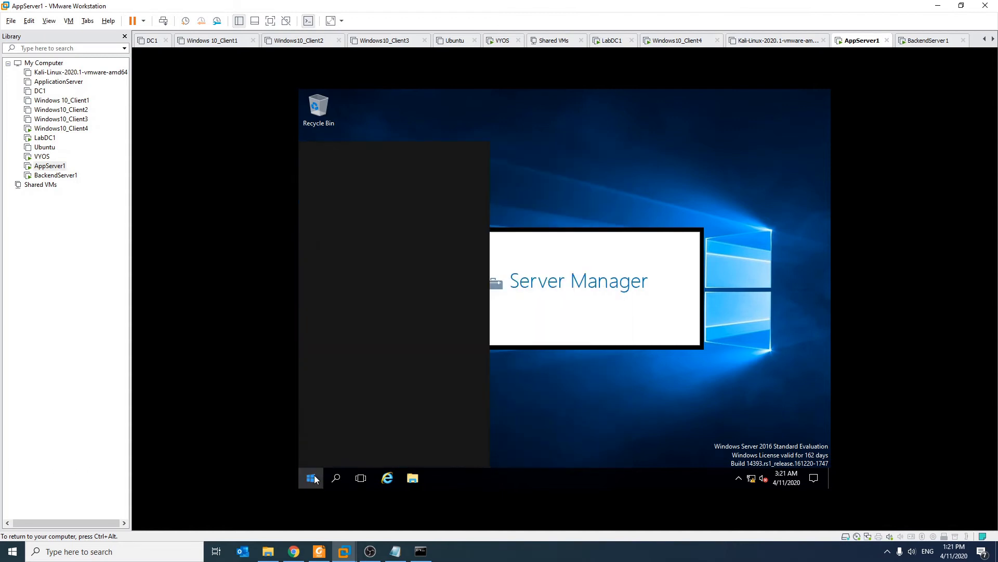
type("this")
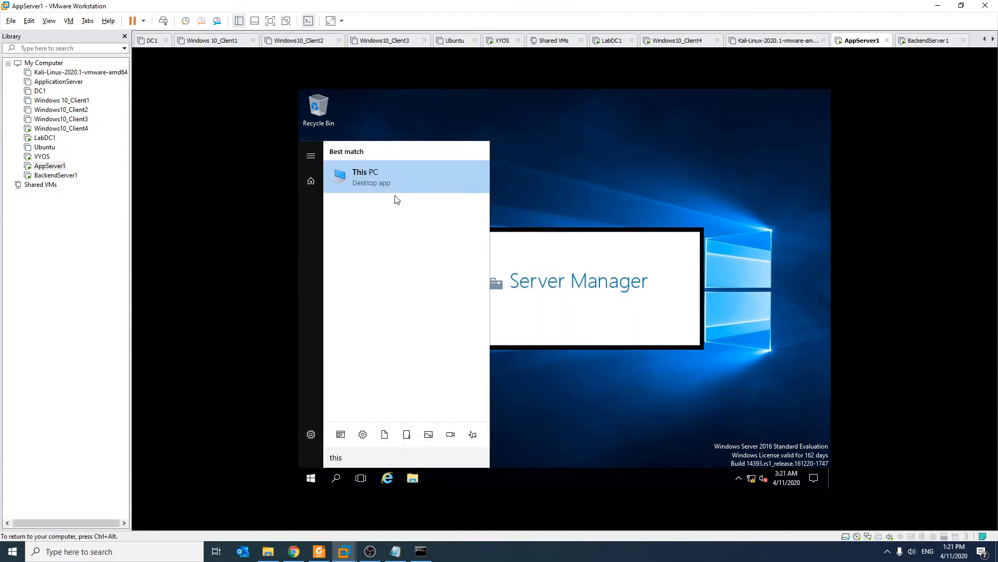
right_click(394, 172)
left_click(425, 269)
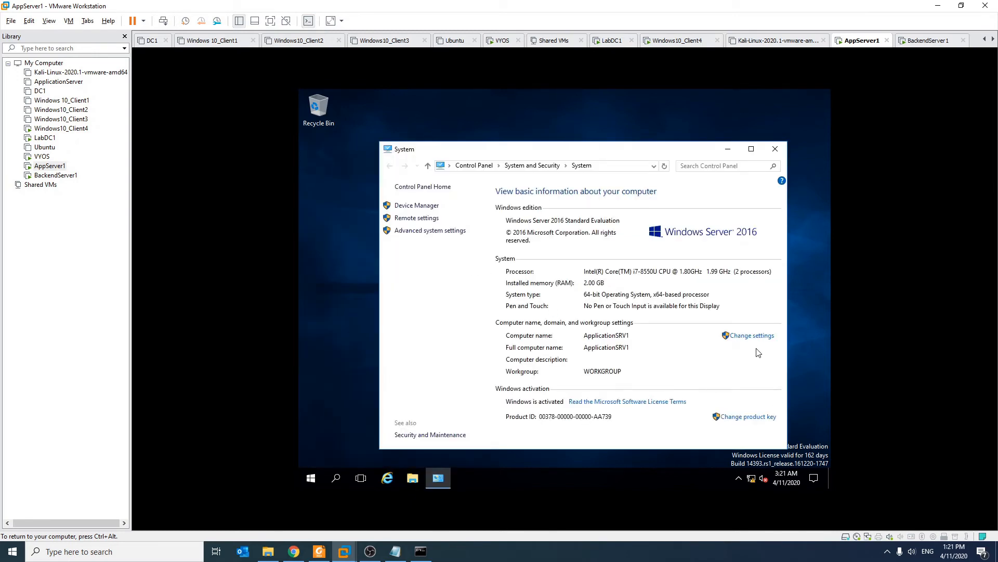
- Change the guest's computer name to AppServer1
left_click(752, 336)
left_click(494, 230)
type("A")
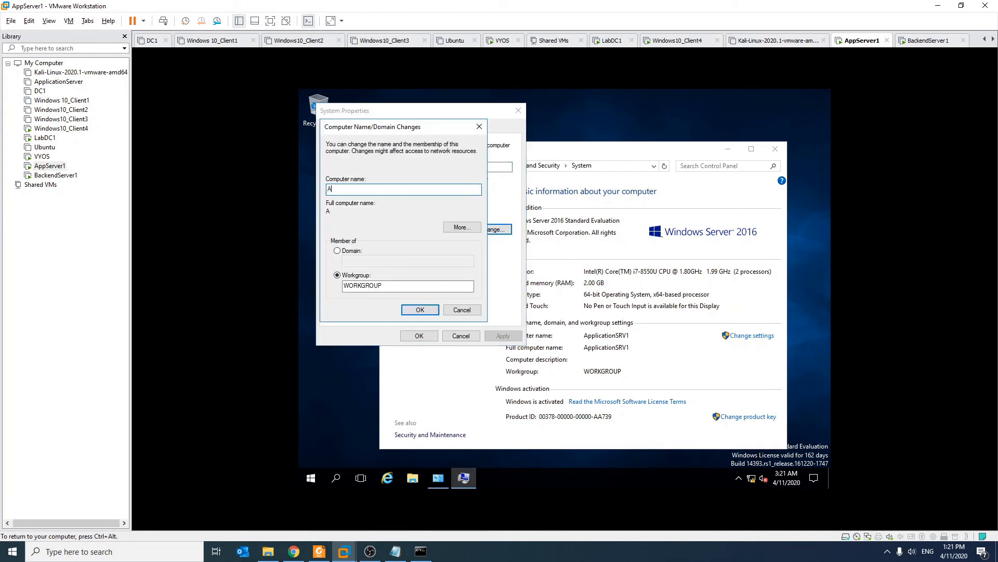
type("ppServer1")
left_click(421, 309)
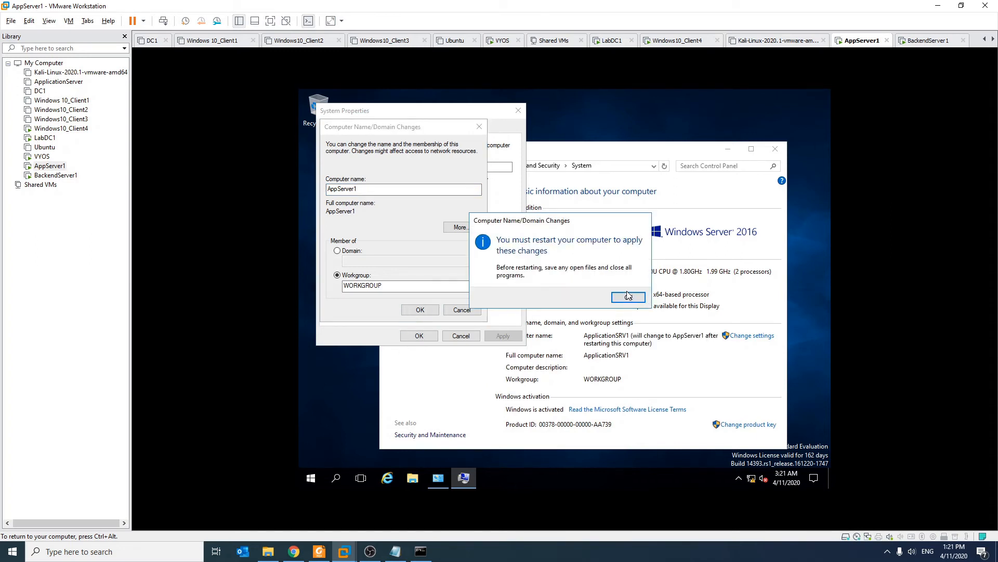
- Restart AppServer1 to apply the new name, then switch to BackendServer1
left_click(639, 300)
left_click(419, 335)
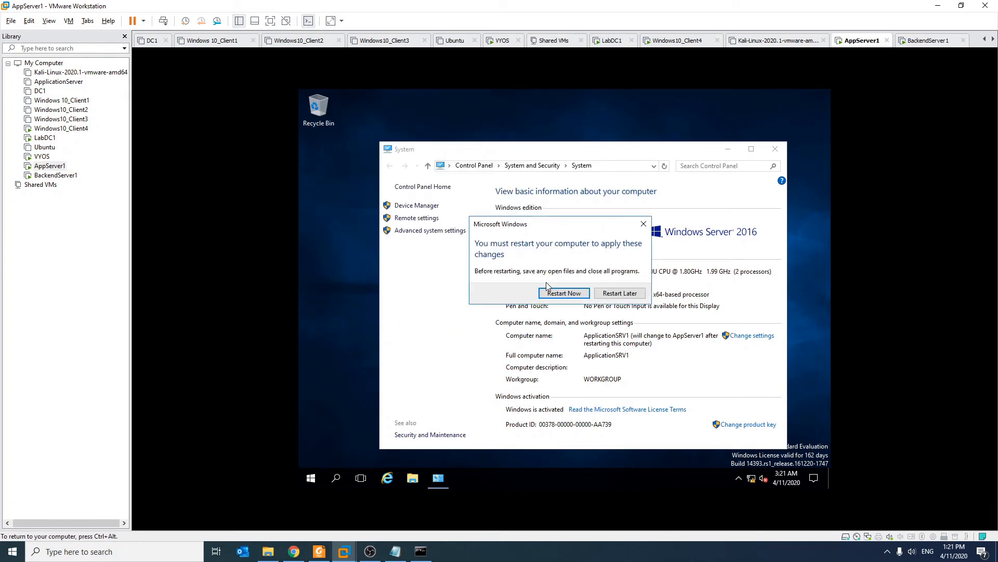
left_click(572, 294)
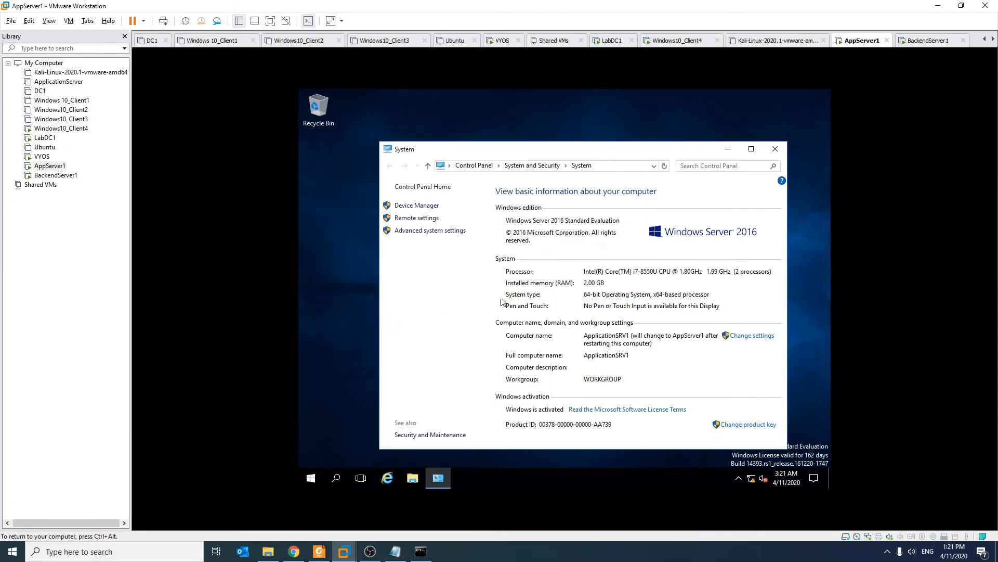
left_click(55, 175)
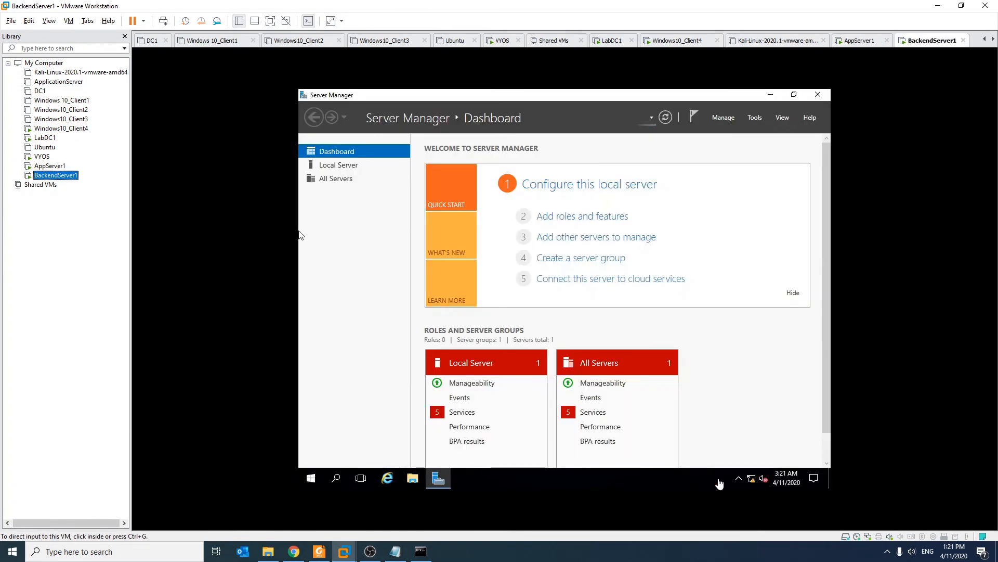
- Hide Server Manager and open This PC's system properties in the BackendServer1 guest
left_click(438, 479)
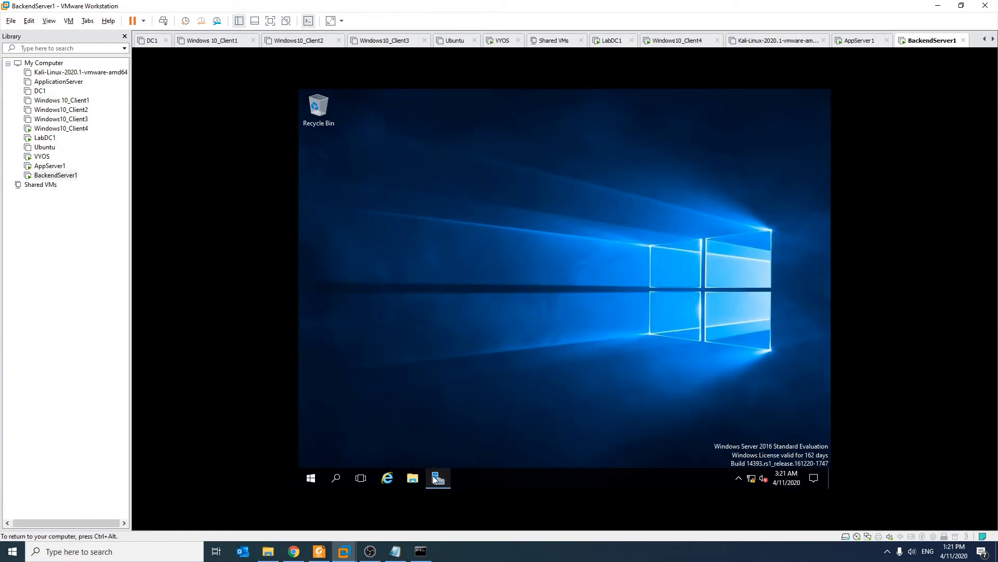
left_click(304, 478)
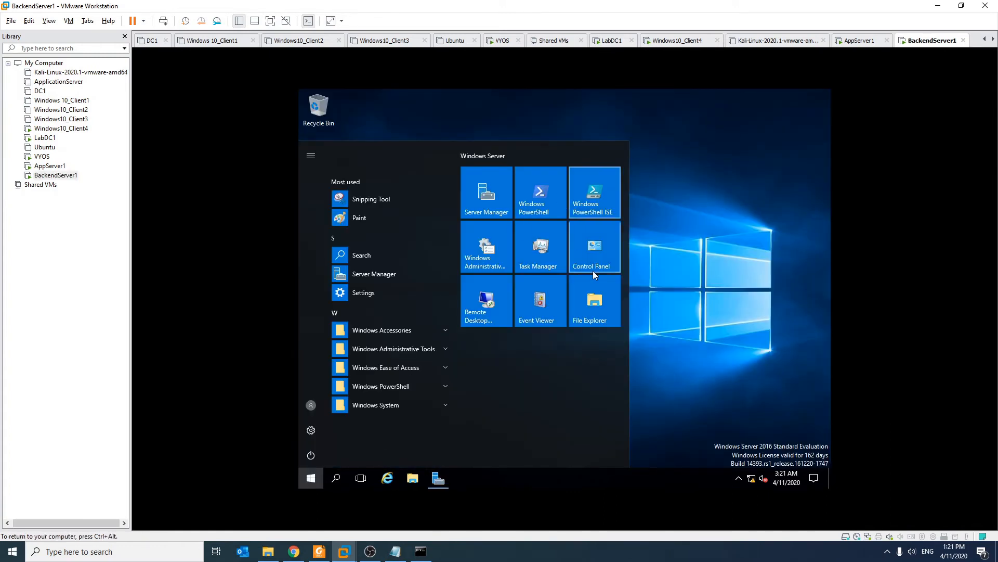
left_click(316, 479)
left_click(315, 480)
type("this")
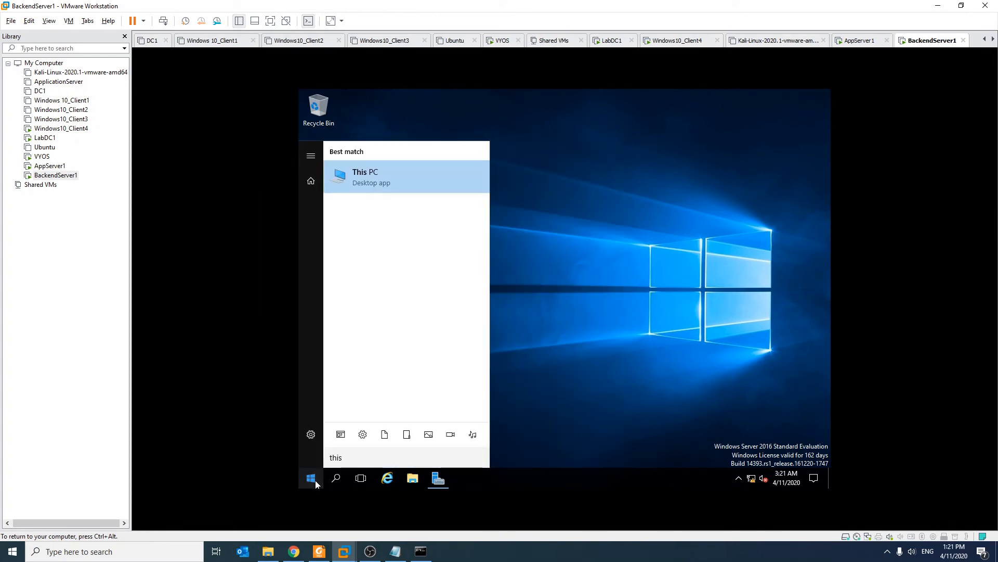
right_click(391, 174)
left_click(429, 268)
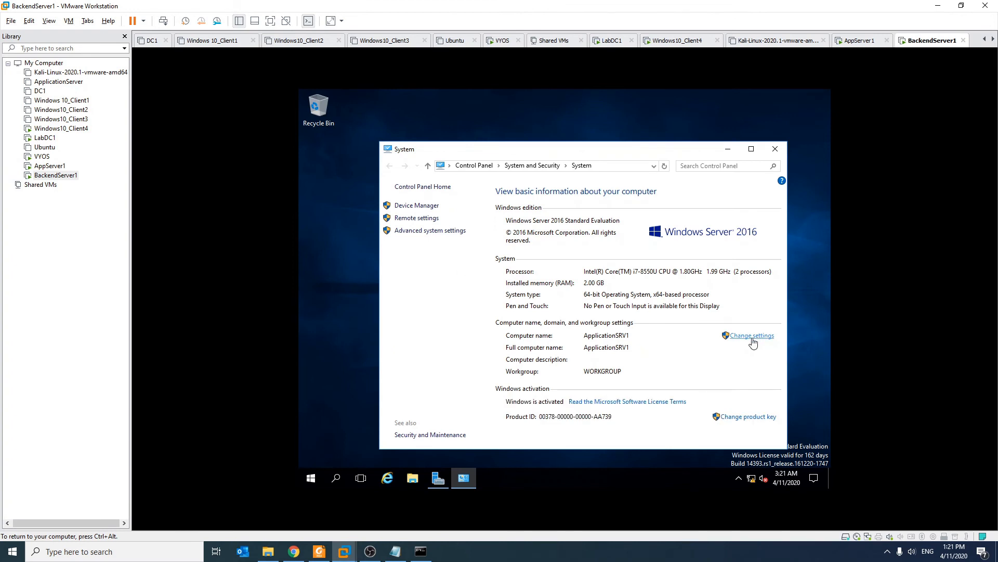
- Rename the computer to BackendServer1 and restart it to apply the change
left_click(750, 336)
left_click(520, 257)
type("BackendServer1")
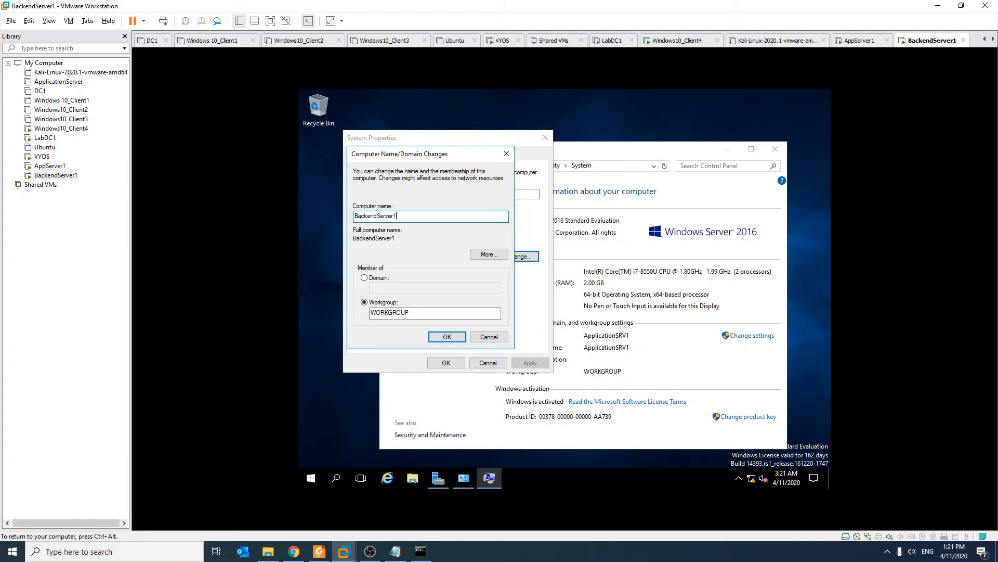
left_click(451, 337)
left_click(637, 300)
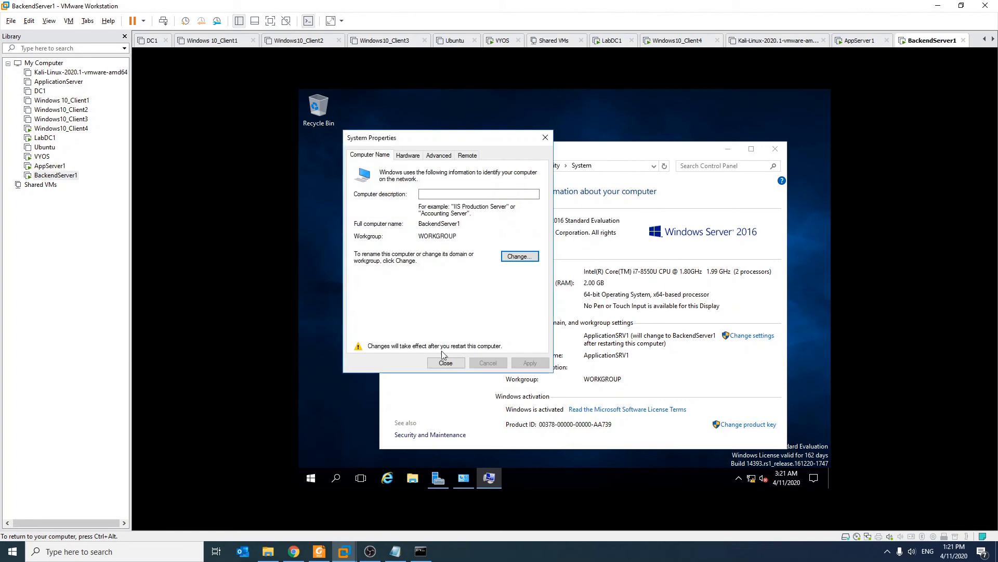
left_click(446, 363)
left_click(563, 292)
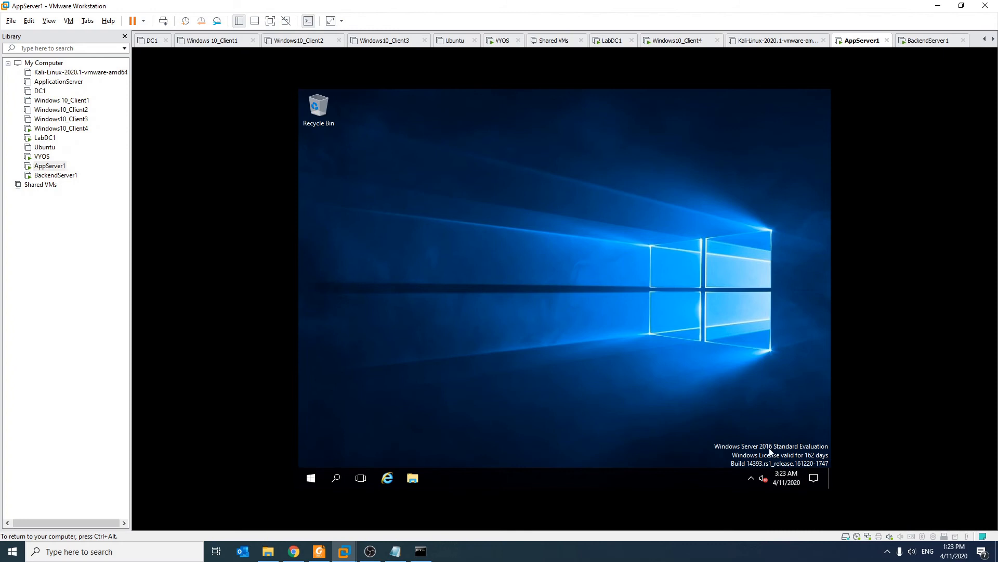
- Open the IPv4 properties of AppServer1's Ethernet0 adapter via the Network and Sharing Center
left_click(749, 483)
right_click(745, 464)
left_click(749, 457)
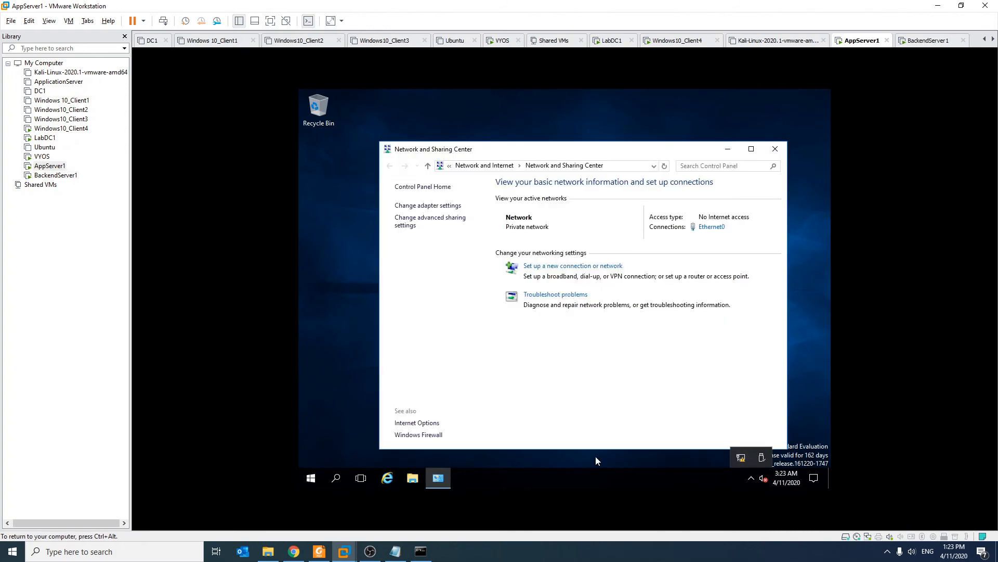
left_click(427, 206)
left_click(427, 235)
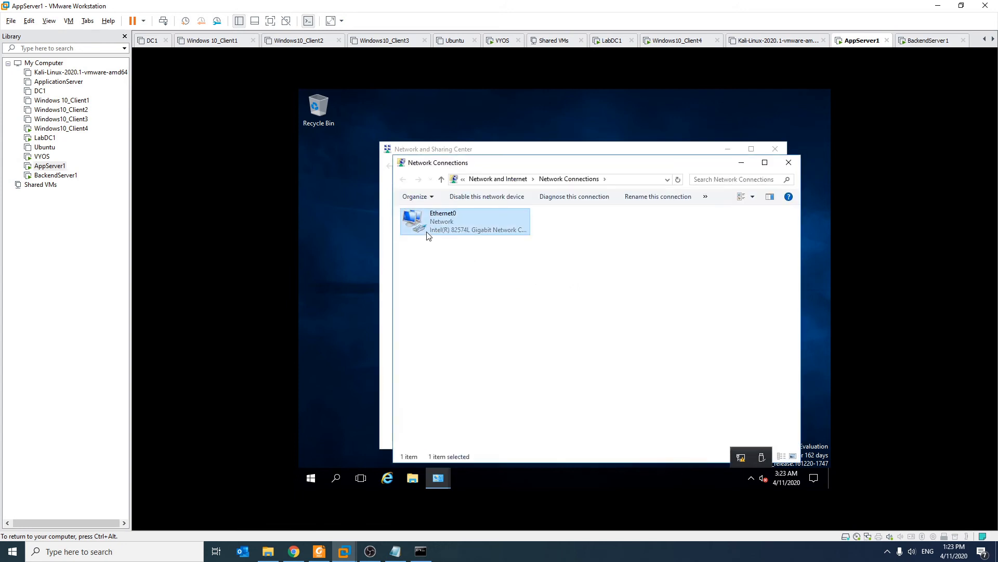
right_click(428, 235)
left_click(485, 325)
double_click(508, 317)
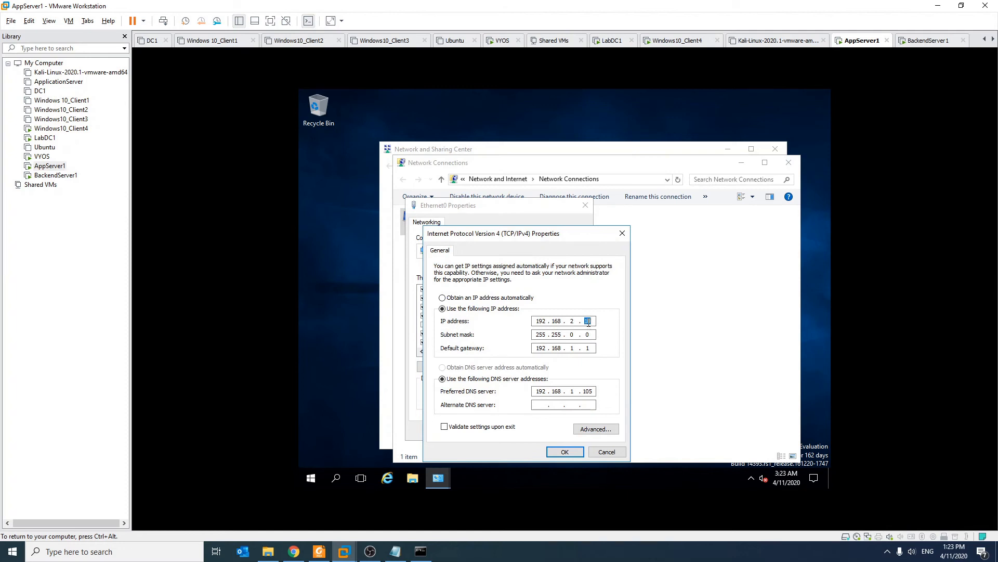
- Set static IP 192.168.2.200, mask 255.255.255.0, gateway 192.168.2.1, DNS 192.168.2.250
type("200")
key("Tab")
key("Tab")
left_click(571, 337)
type("255")
type("2")
double_click(587, 391)
type("250")
double_click(573, 391)
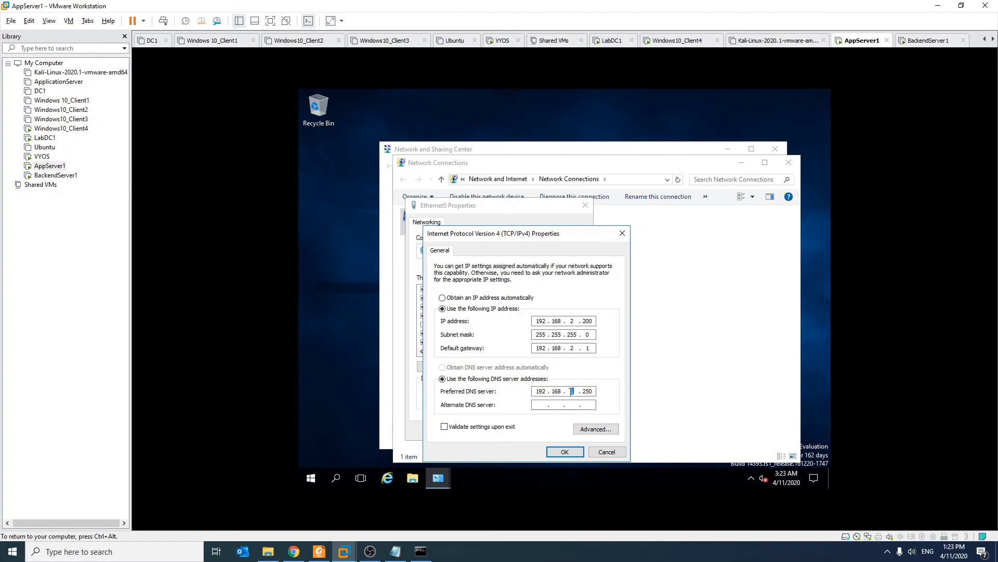
left_click(565, 451)
left_click(528, 432)
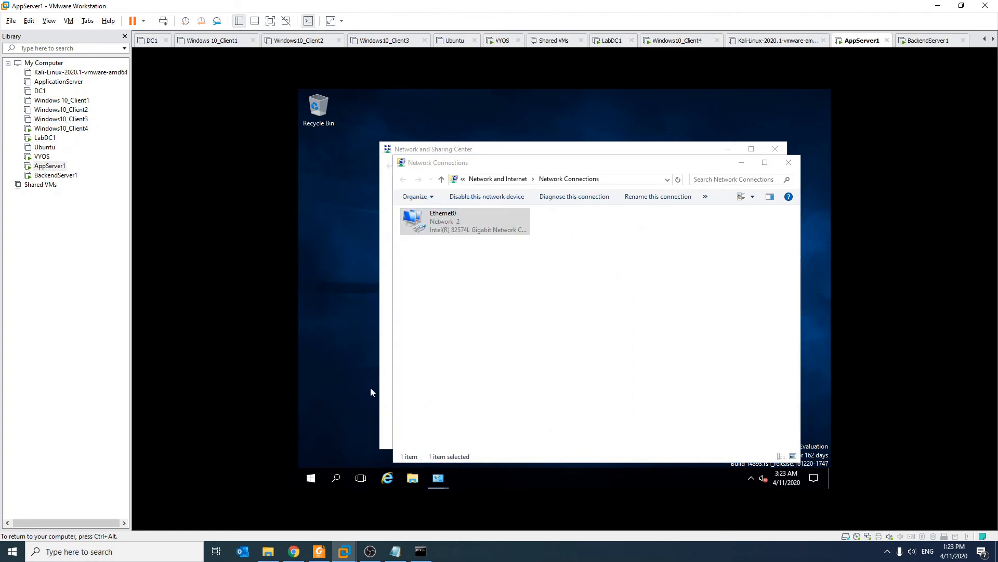
key("super")
type("cmd")
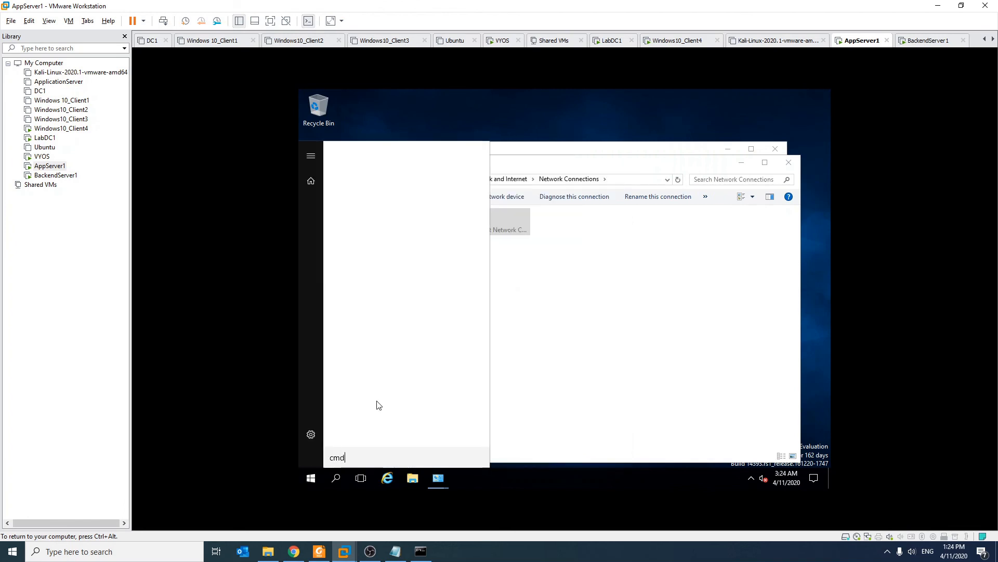
key("Return")
type("ipconfig")
key("Return")
type("ping 192.168.2.250")
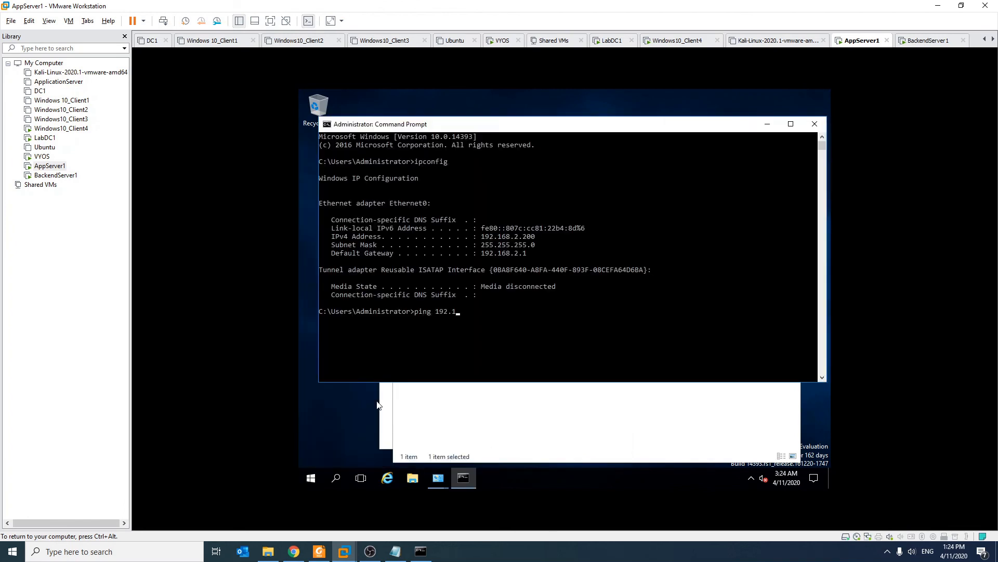
key("Return")
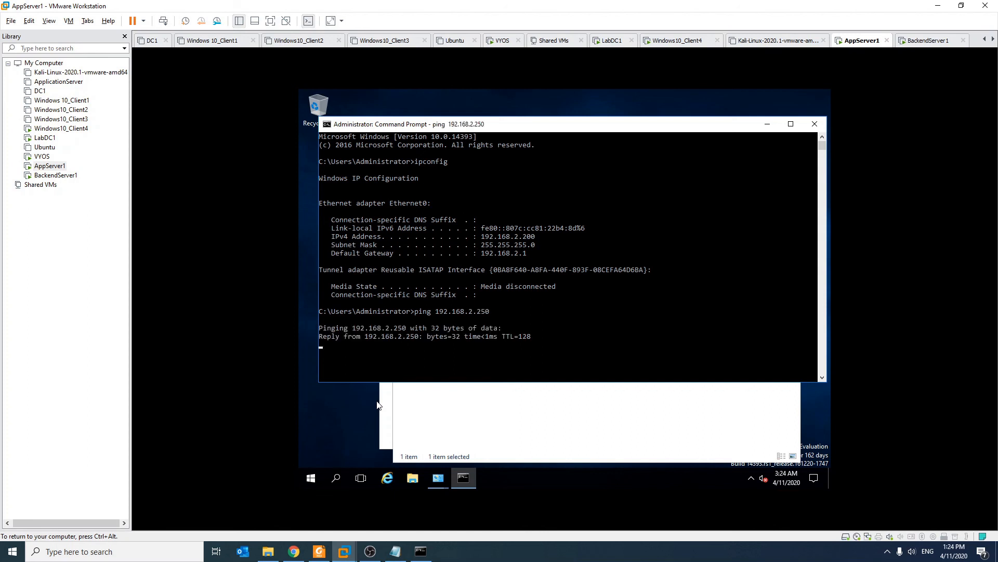
key("ctrl+c")
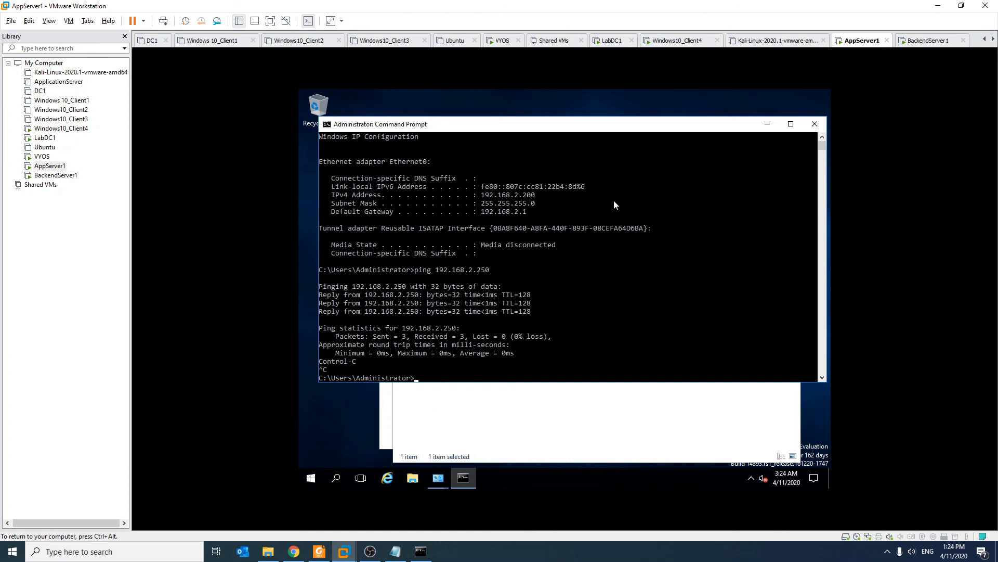
left_click(814, 124)
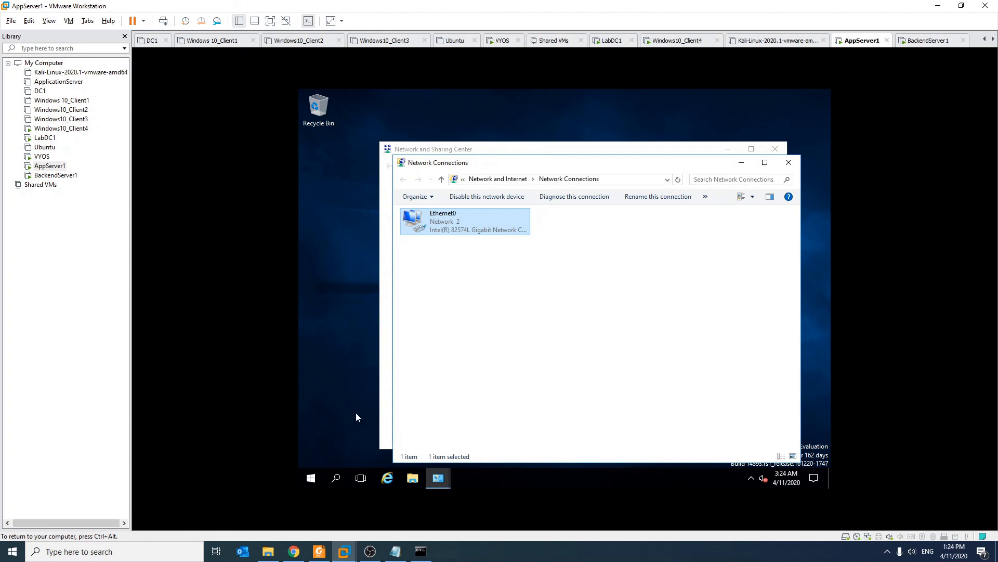
- Open the computer name and domain change dialog from This PC's properties
left_click(311, 478)
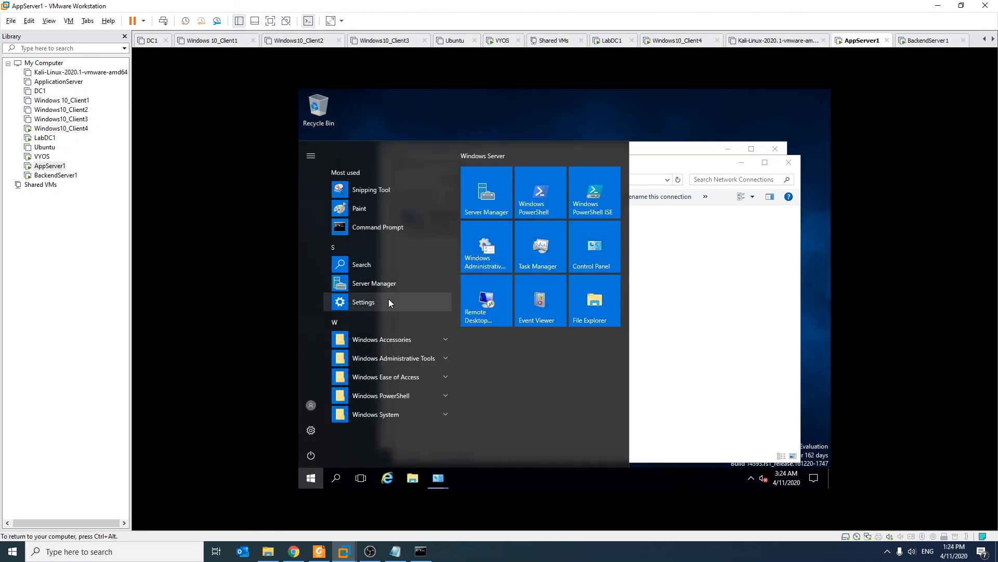
type("this")
right_click(383, 173)
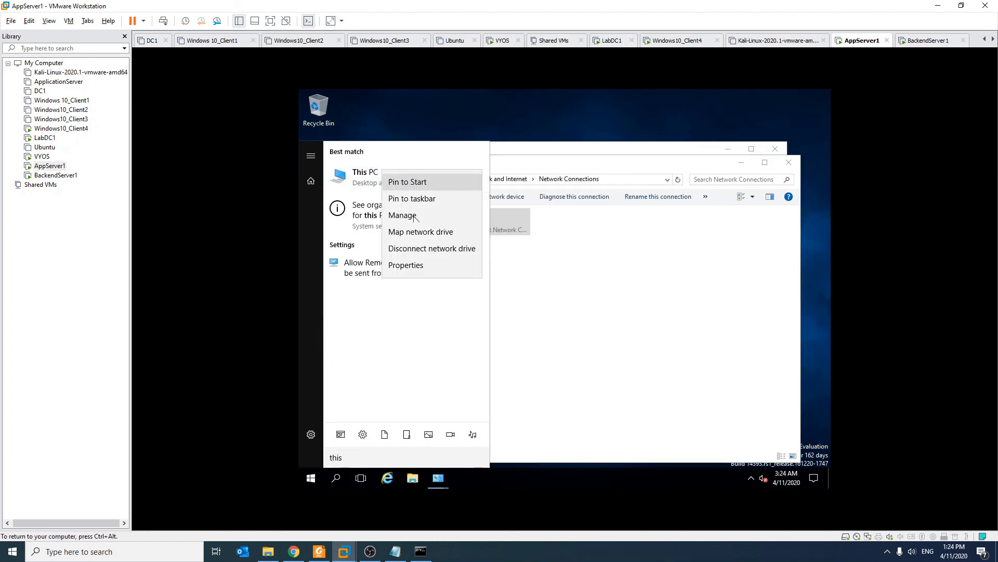
left_click(439, 263)
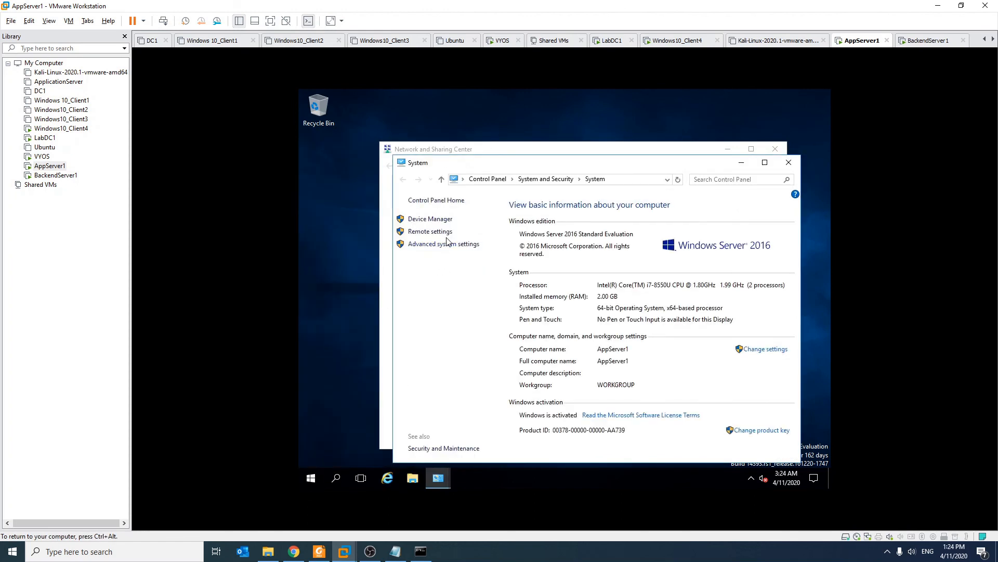
left_click(753, 350)
left_click(525, 256)
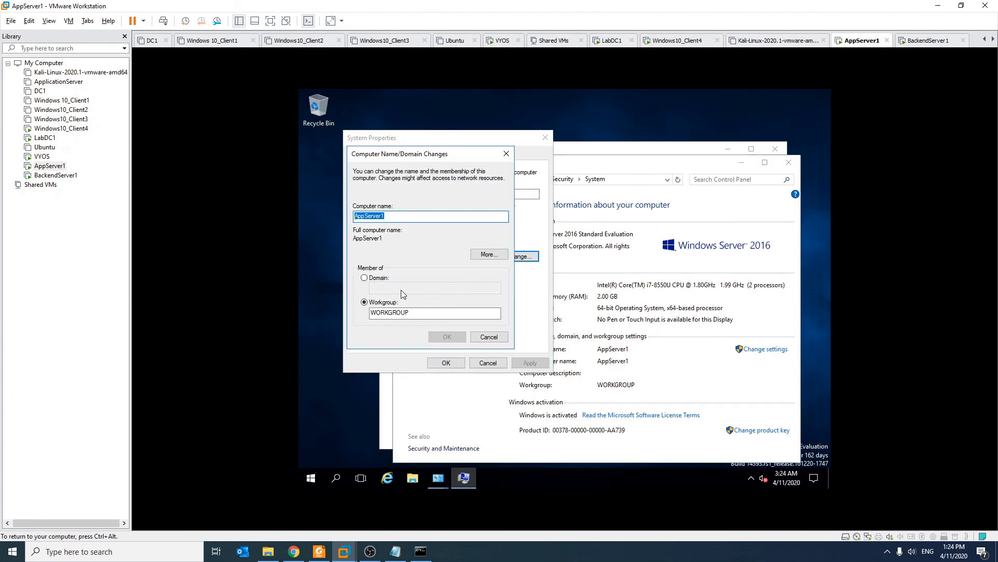
- Join the labproject.local domain using the domain administrator account and its password
left_click(379, 278)
type("labp")
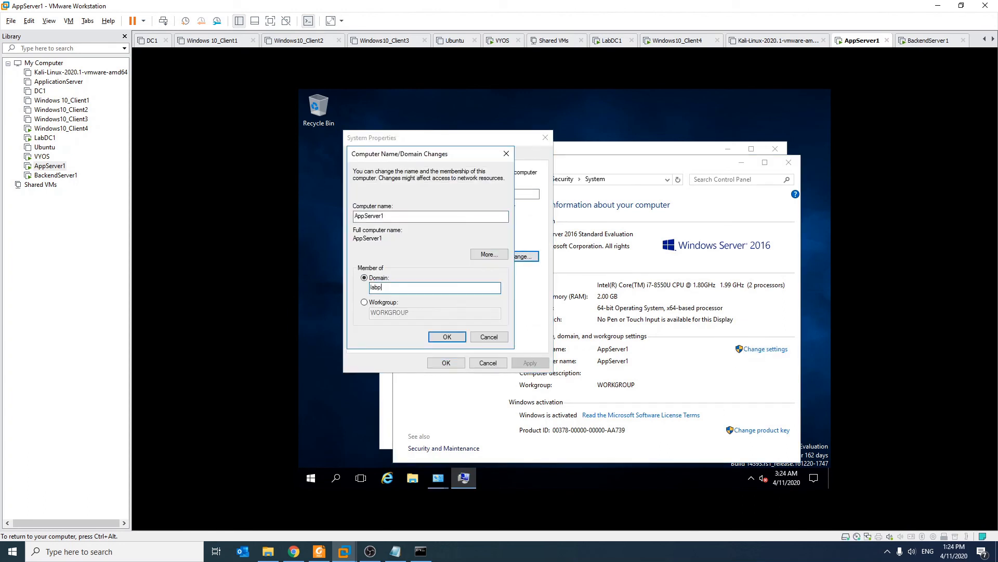
type("roject.local")
key("Return")
type("administrator")
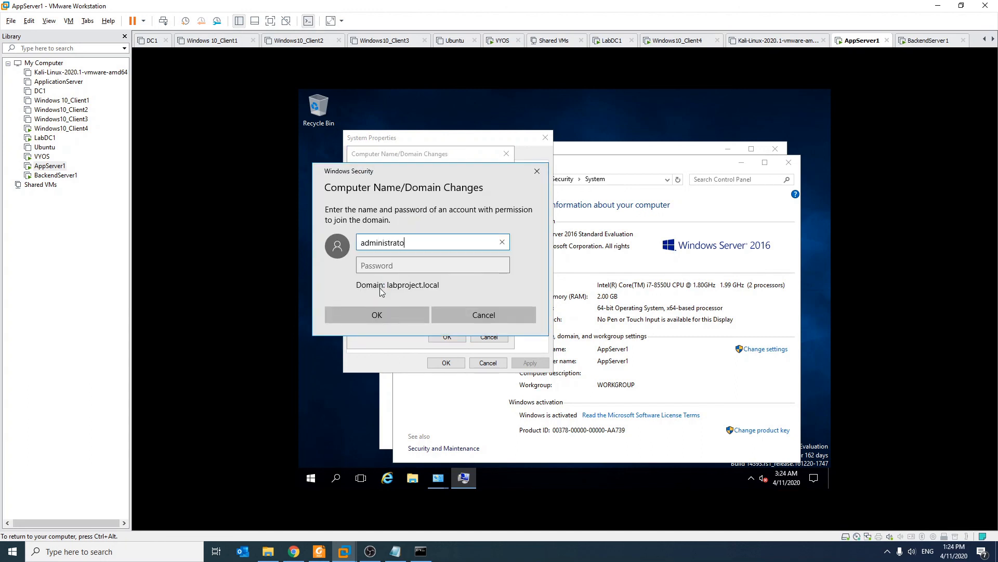
key("Tab")
type("Pa$$w0rd")
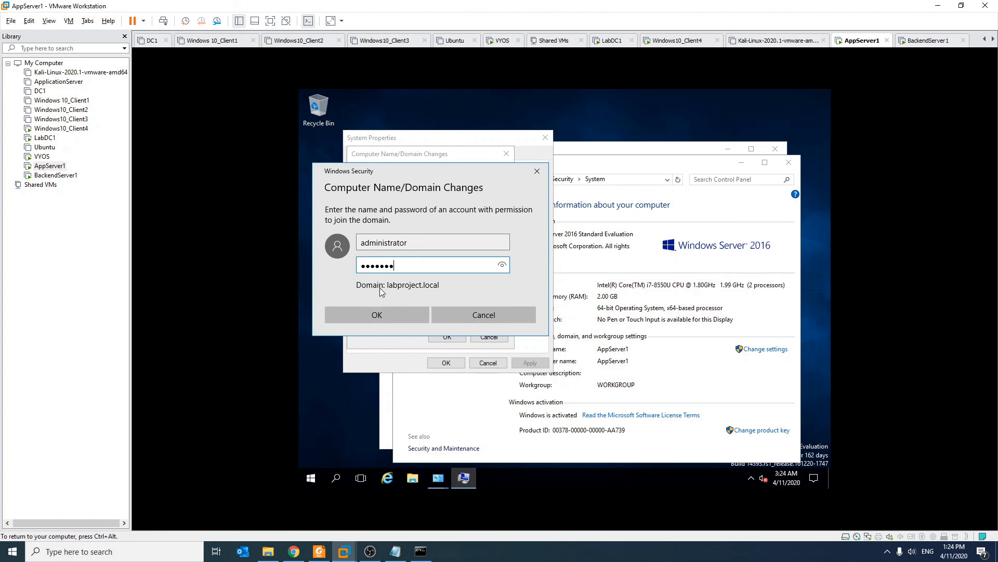
key("Return")
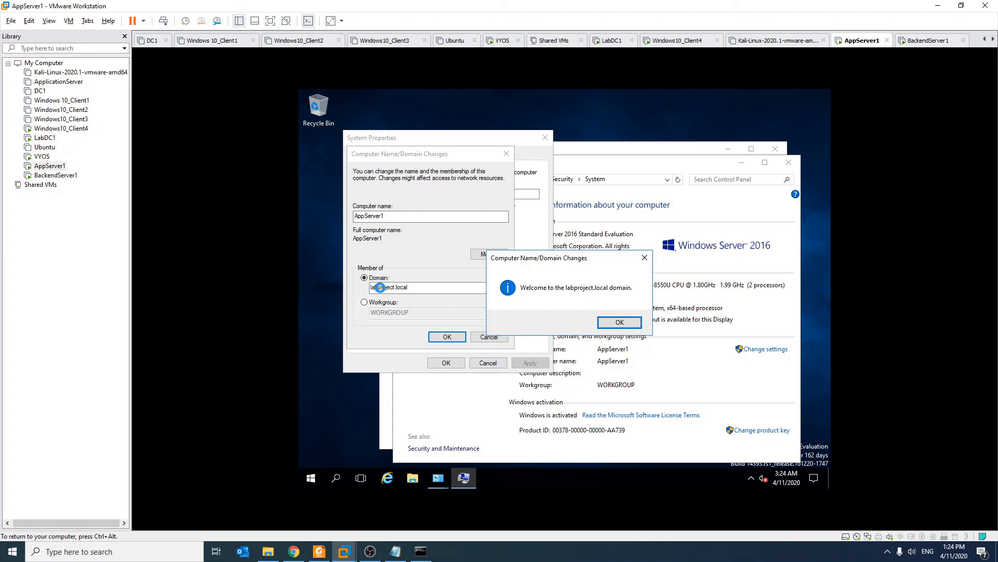
- Dismiss the domain welcome and restart AppServer1 to complete the join
key("Return")
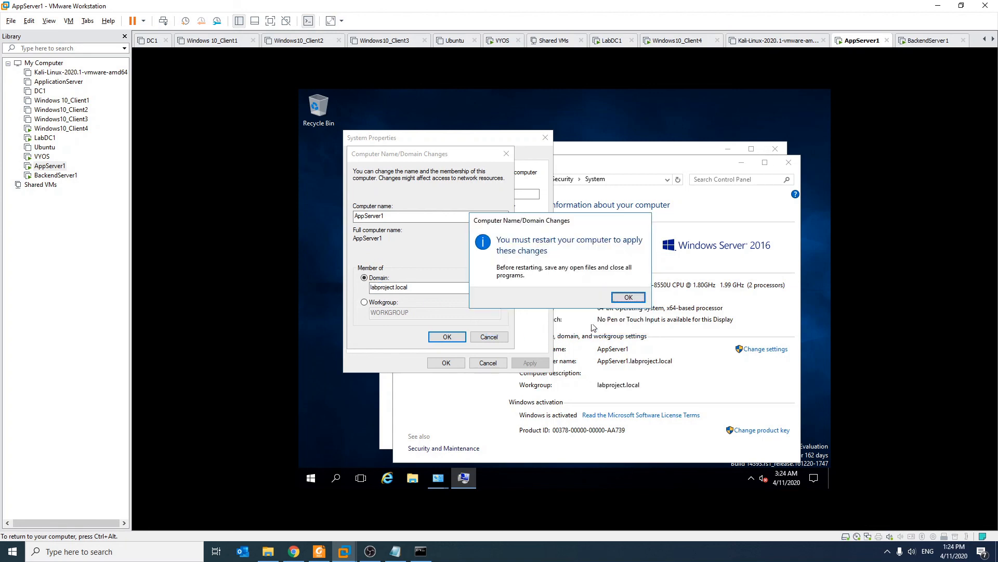
left_click(637, 300)
left_click(450, 362)
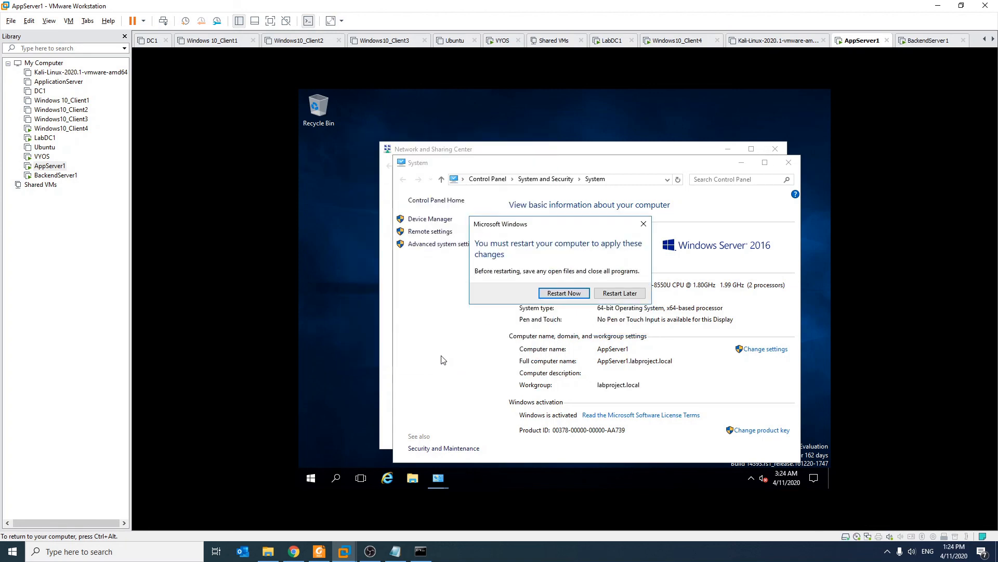
left_click(567, 293)
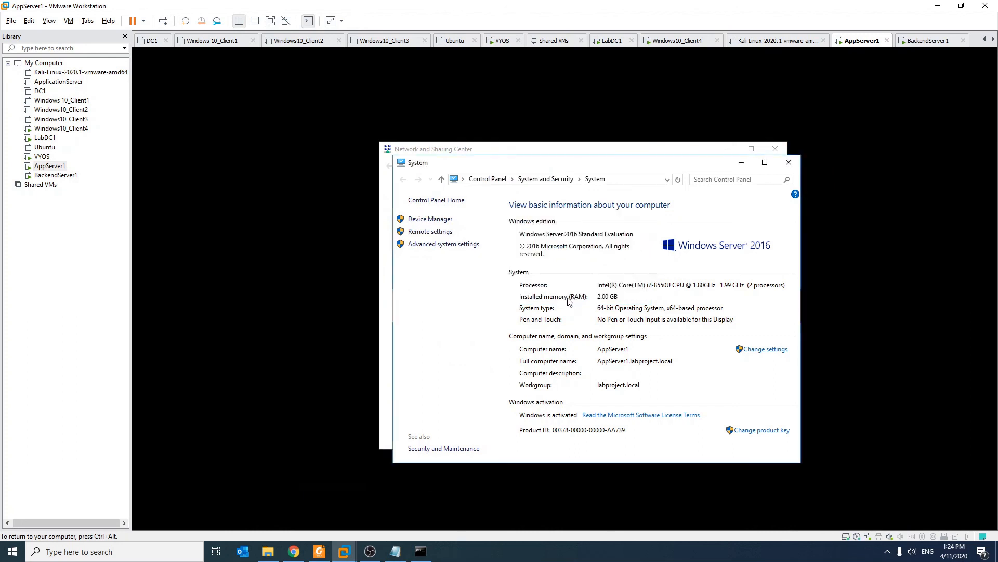